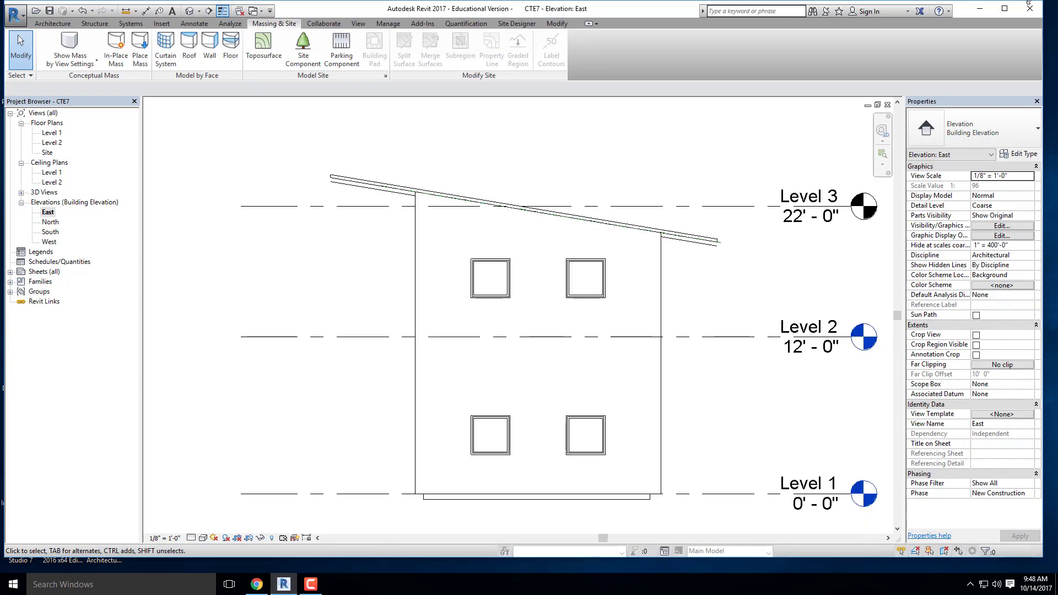
Step: Maximize the window and review the East elevation, sheet A1 - Plans & Elevations and the 3D view
left_click(1005, 8)
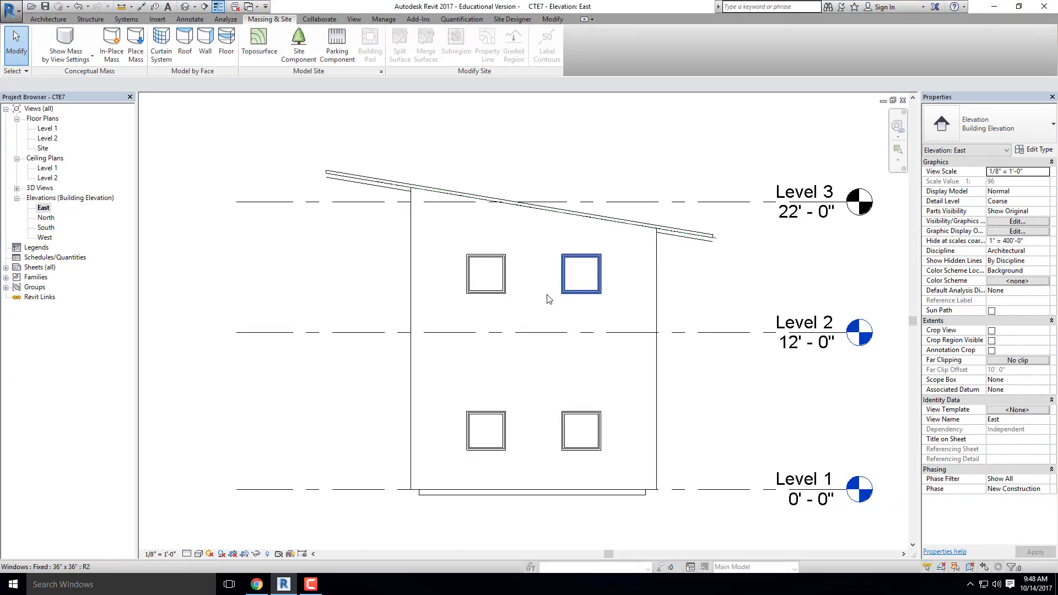
middle_click_drag(552, 329, 497, 253)
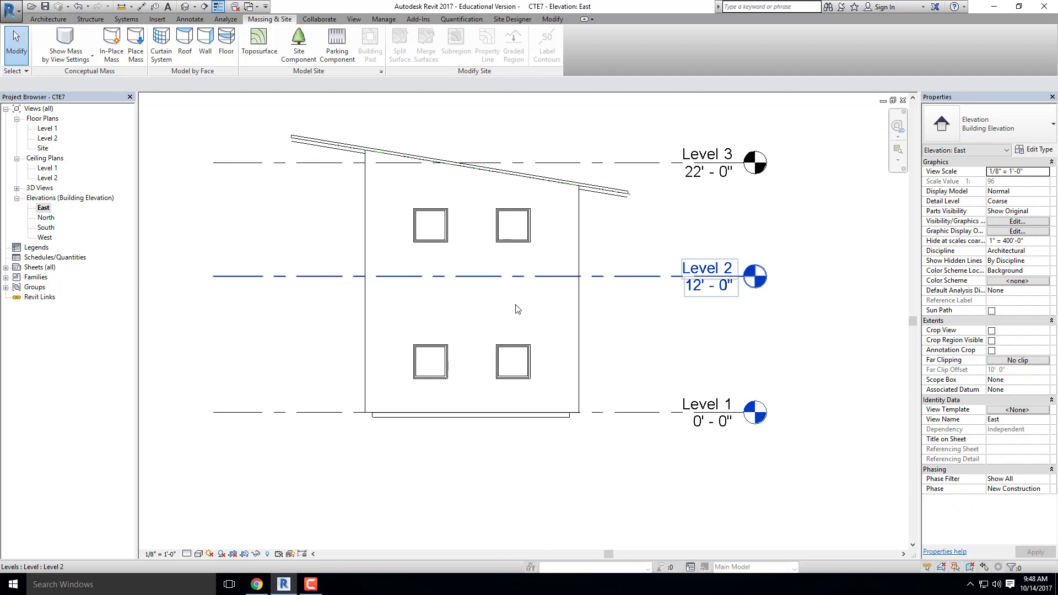
middle_click_drag(233, 282, 274, 309)
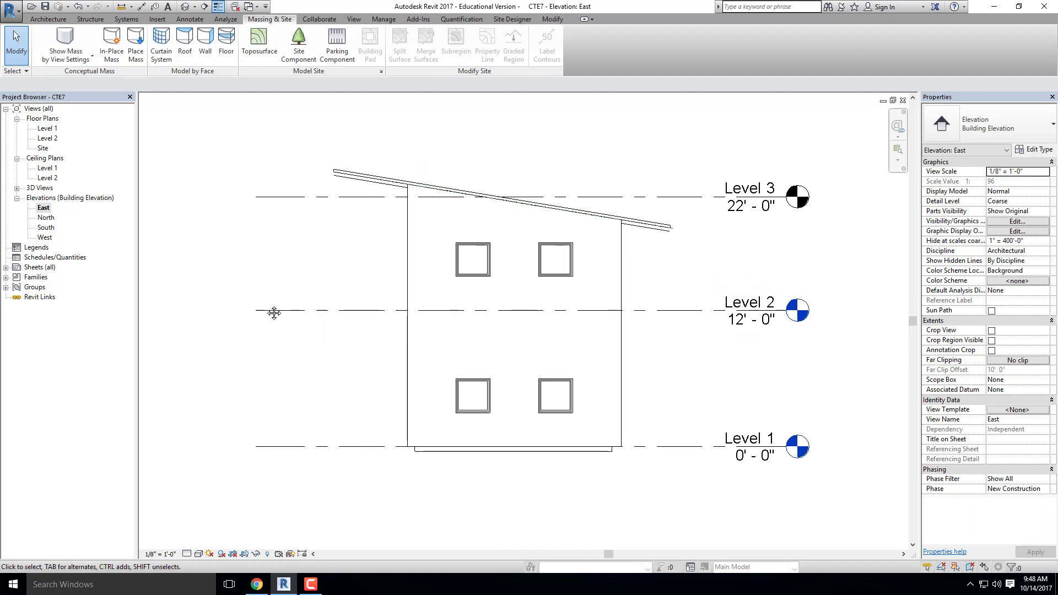
double_click(38, 270)
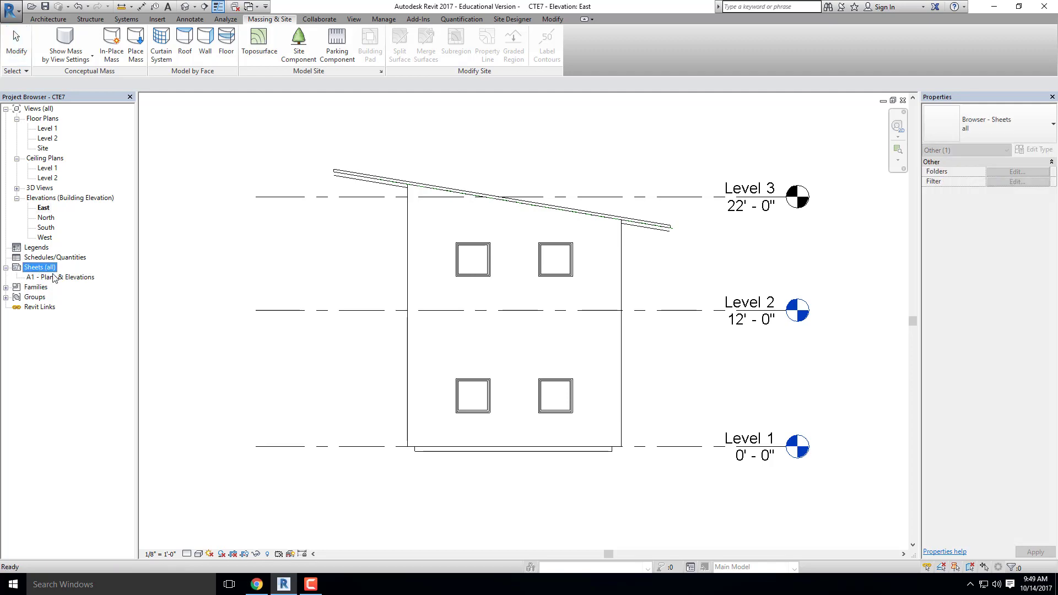
double_click(60, 277)
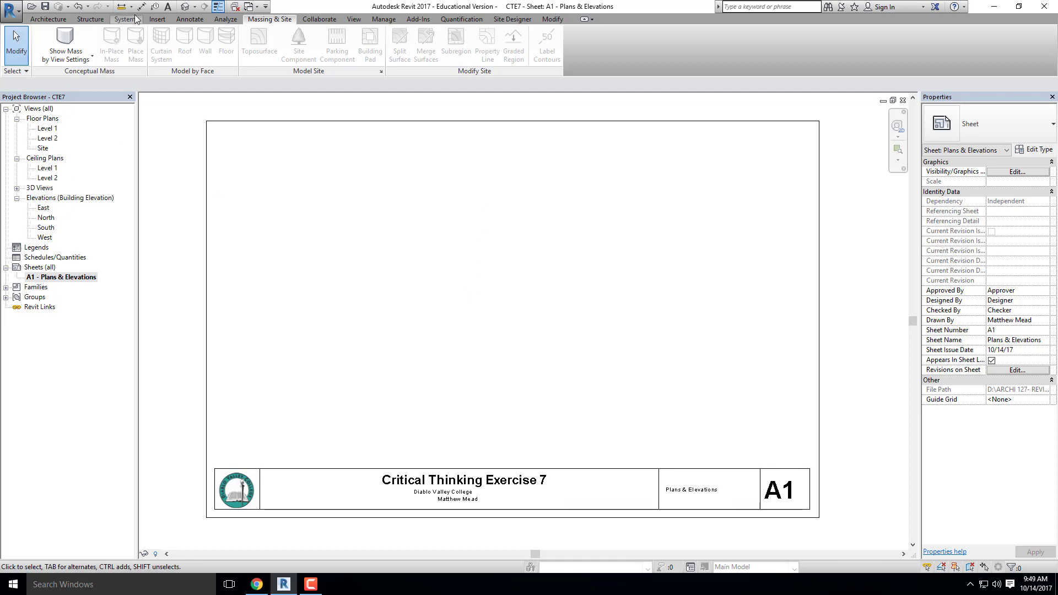
left_click(186, 7)
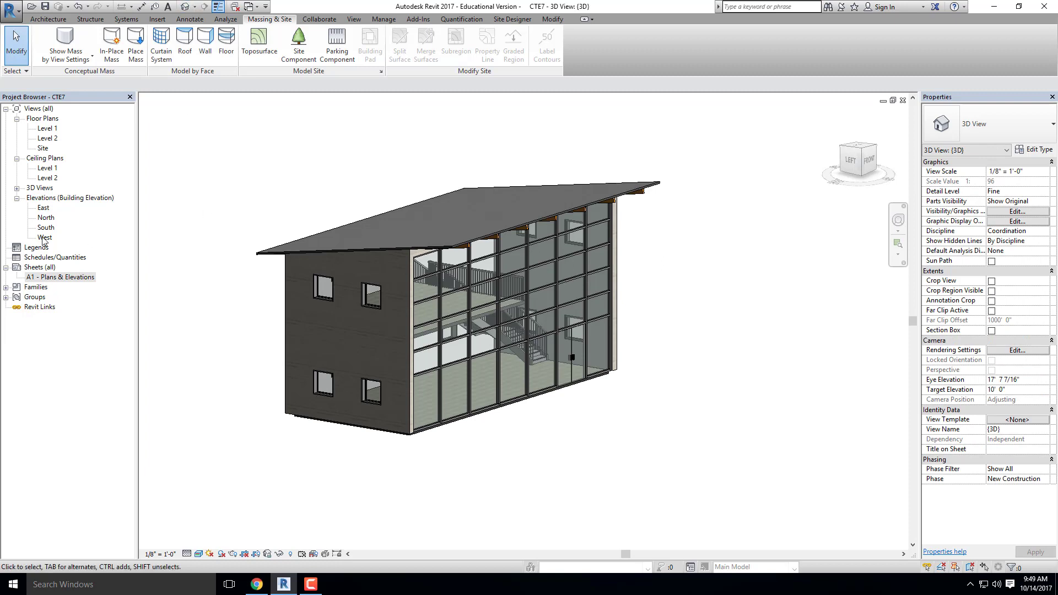
Step: Open the East elevation and set its view scale to 1/4" = 1'-0"
double_click(44, 209)
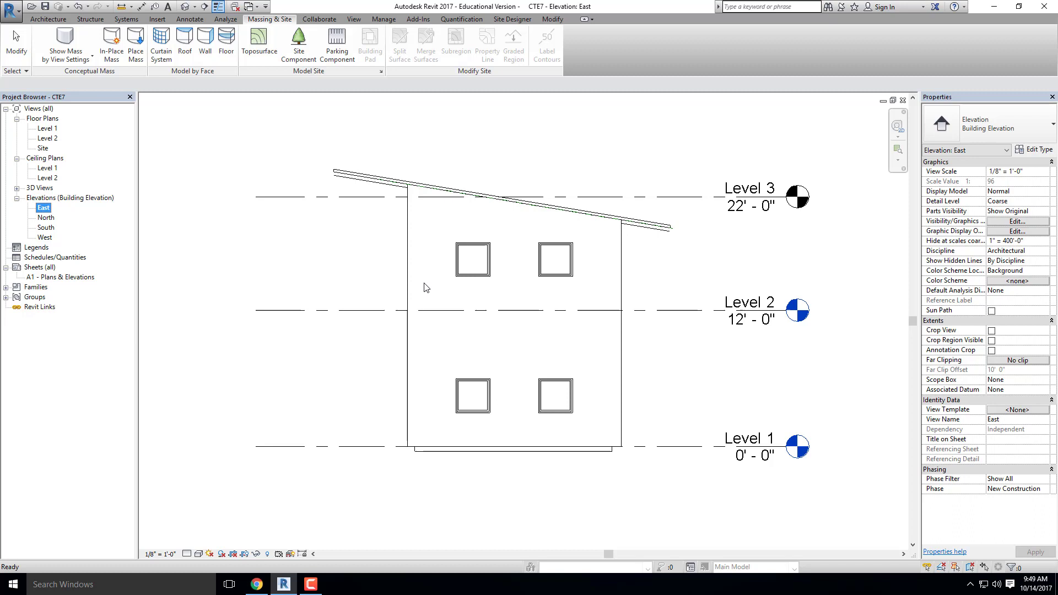
left_click(271, 270)
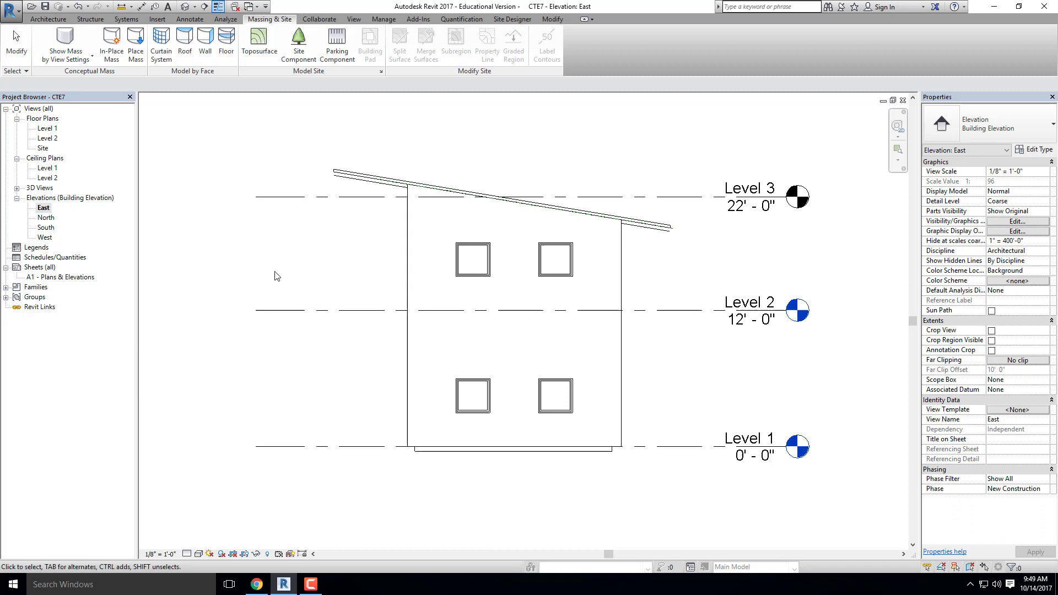
left_click(166, 554)
left_click(176, 311)
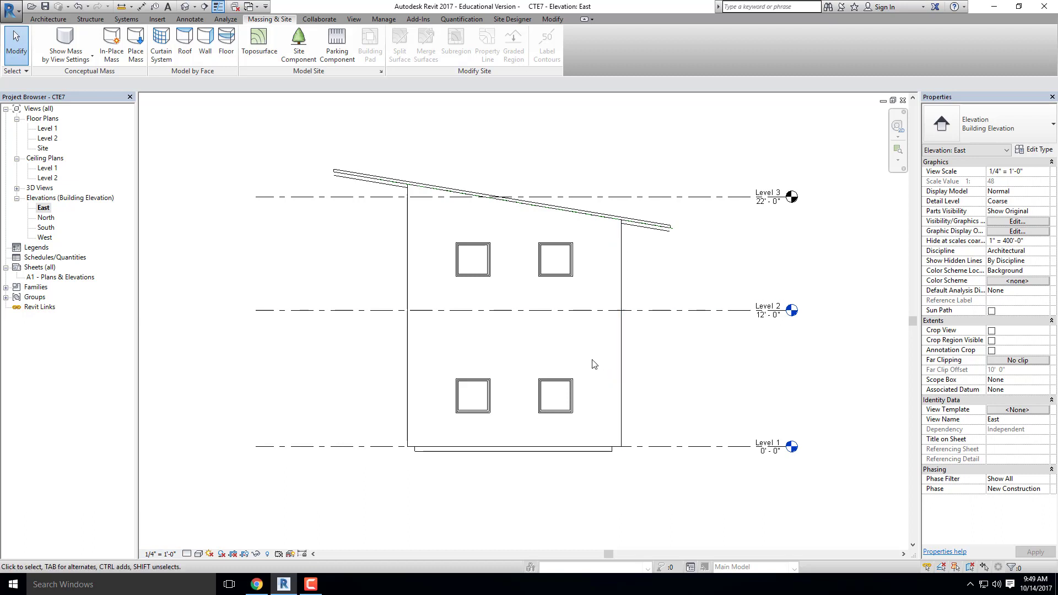
Step: Shorten the aligned level lines at both ends in the East elevation so they sit closer to the building
left_click(300, 310)
left_click_drag(255, 311, 279, 311)
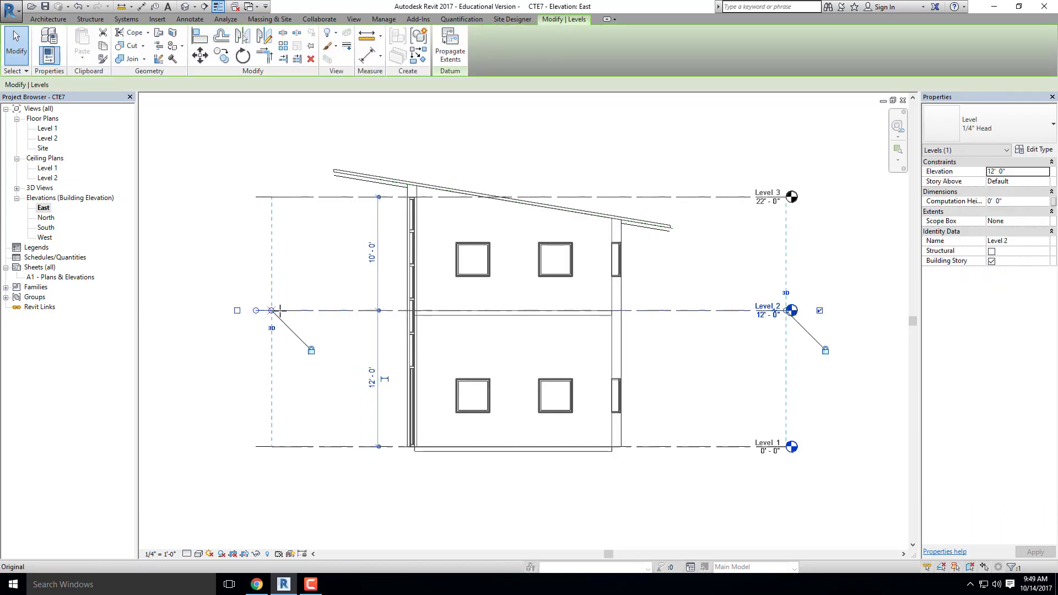
left_click_drag(787, 311, 741, 311)
left_click(884, 418)
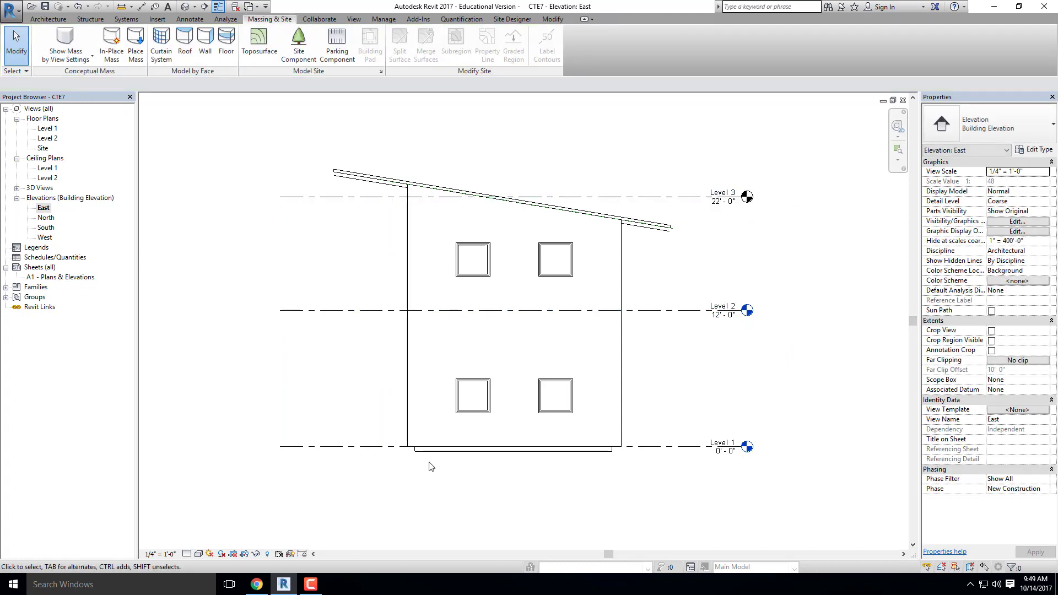
Step: Set the East elevation's visual style to Realistic
left_click(188, 553)
left_click(202, 556)
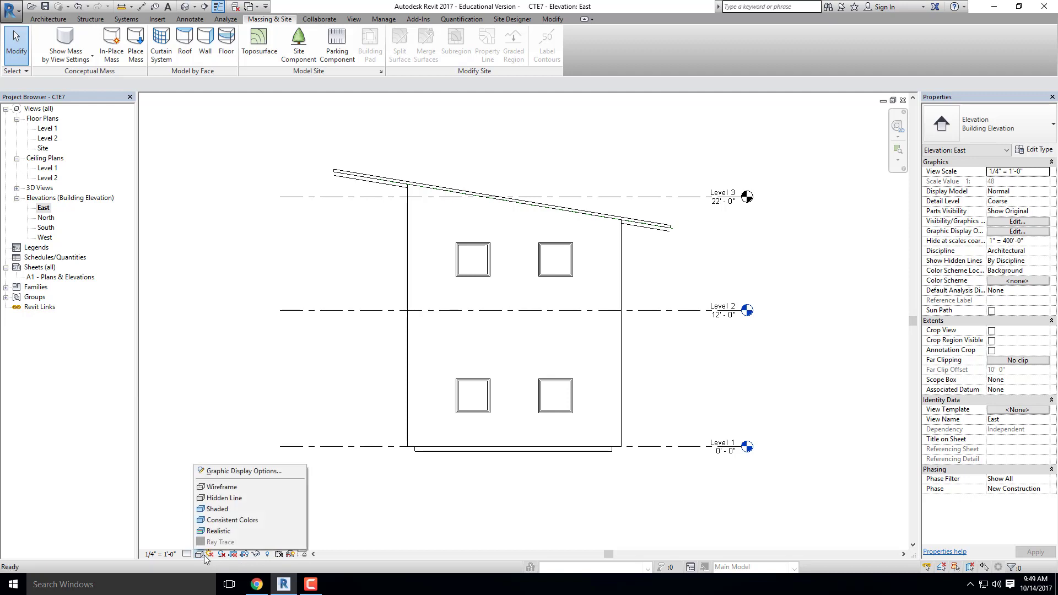
left_click(223, 536)
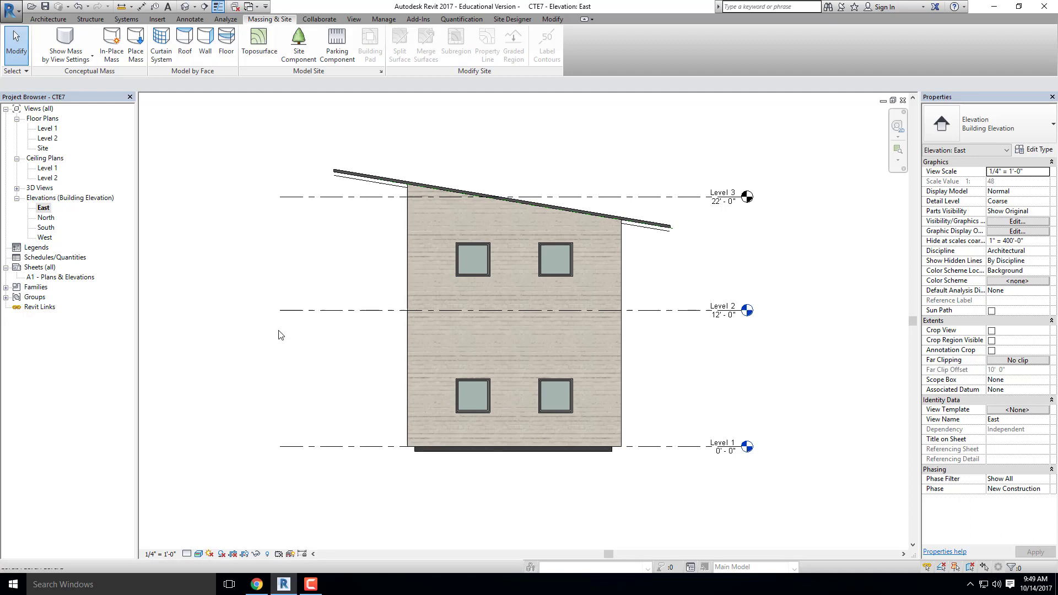
Step: Set the East elevation's detail level to Fine and turn its shadows on
left_click(185, 555)
left_click(199, 542)
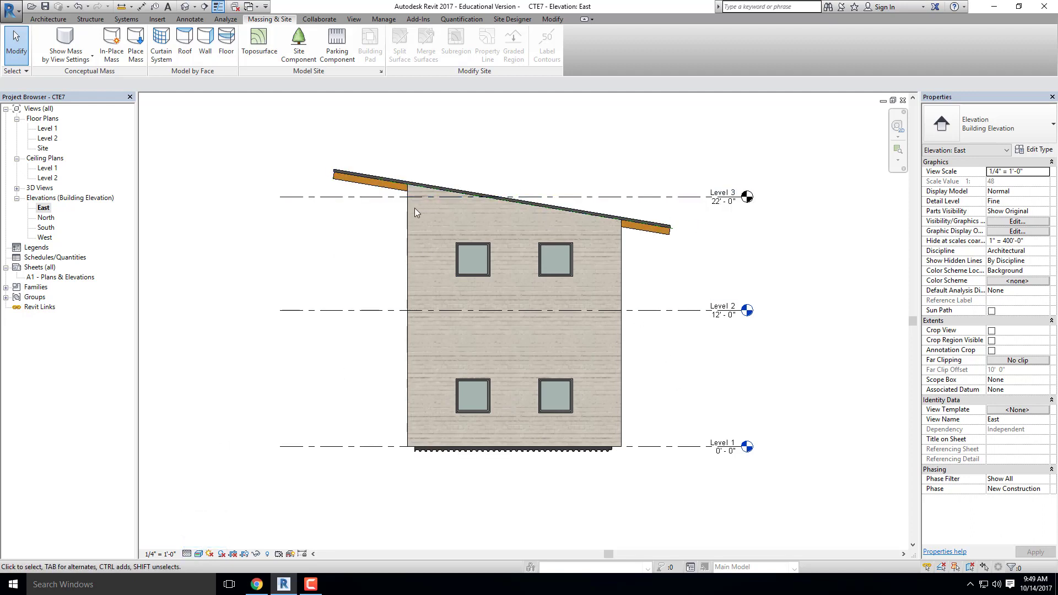
left_click(221, 553)
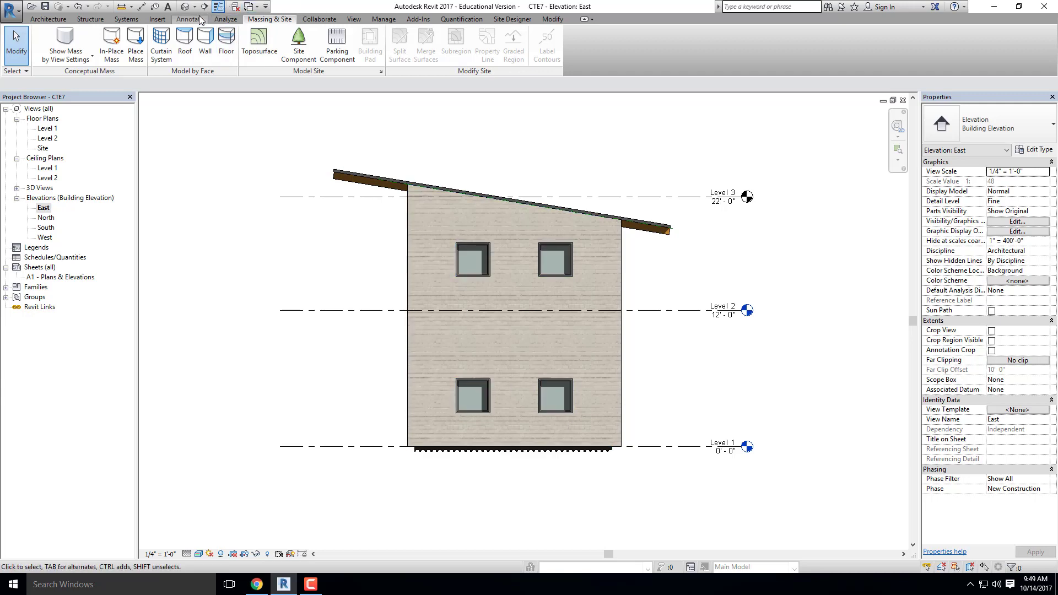
Step: Start editing the roof's footprint in the default 3D view, oriented to the top view
left_click(185, 6)
middle_click_drag(467, 317, 322, 227, "shift")
left_click(326, 250)
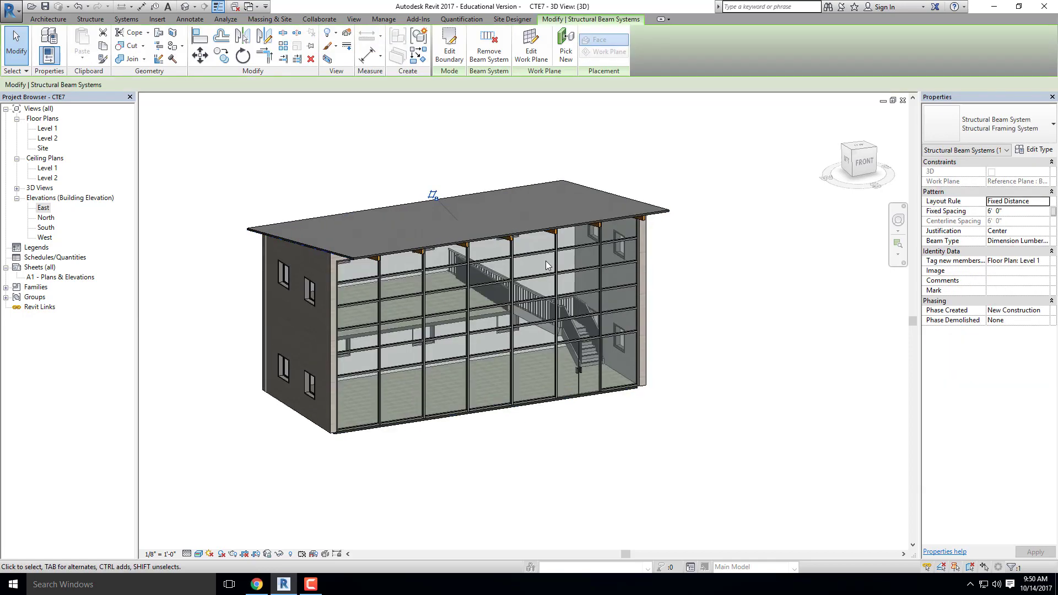
middle_click_drag(546, 260, 620, 136, "shift")
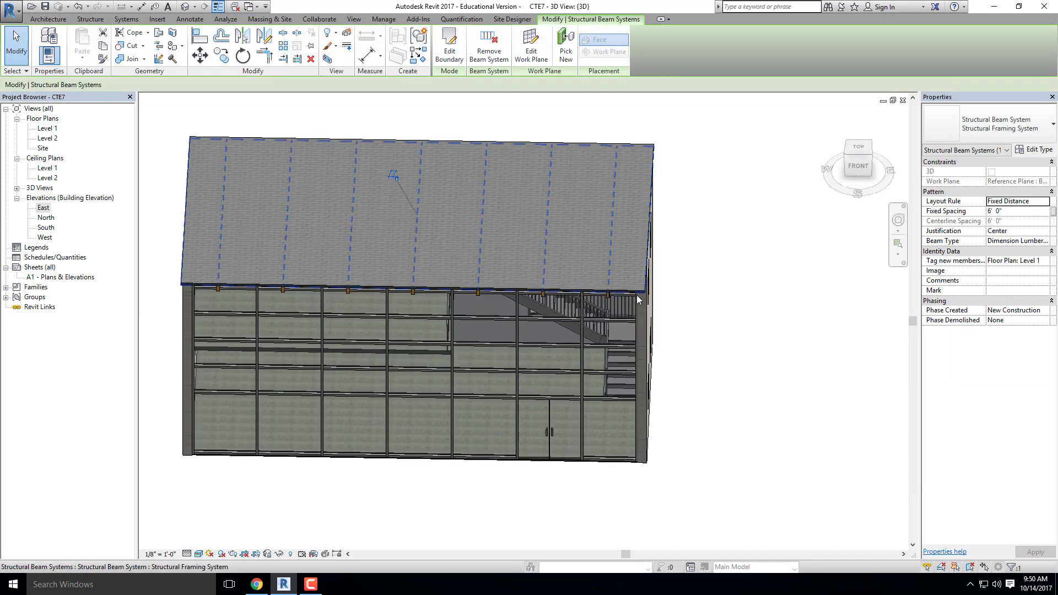
scroll(632, 293, "up", 2)
scroll(654, 282, "up", 1)
left_click(634, 281)
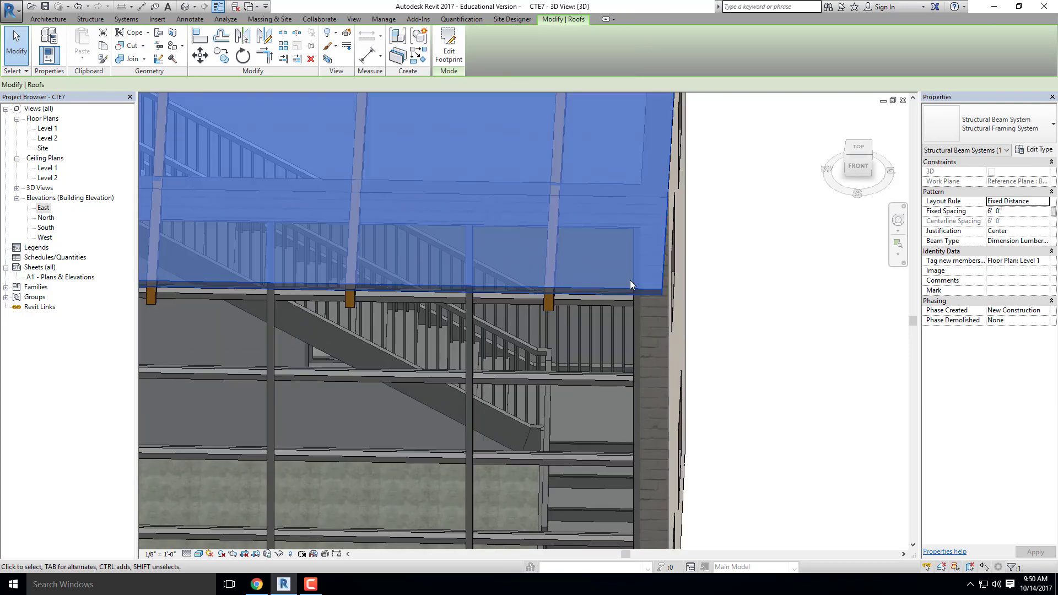
scroll(630, 280, "down", 4)
left_click(448, 49)
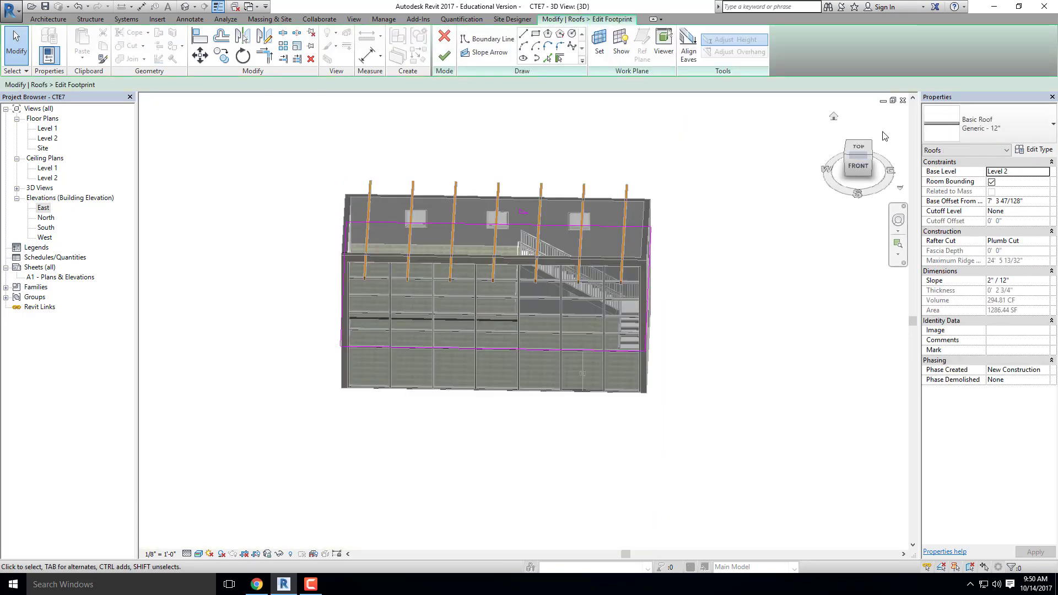
left_click(859, 147)
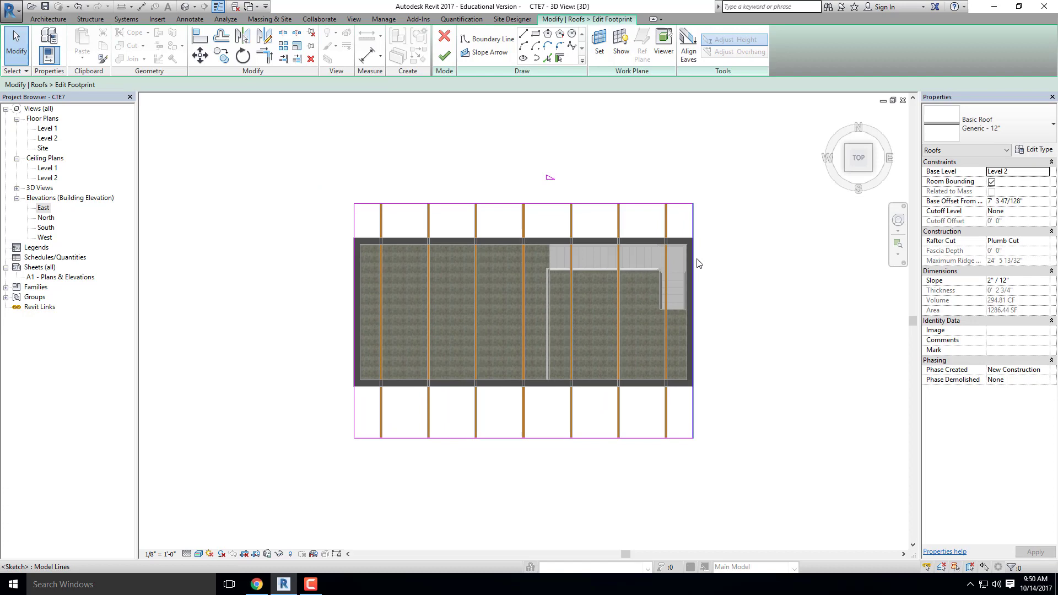
Step: Move the roof sketch's east boundary line outward so the roof slightly overhangs the east wall
left_click(693, 265)
key("m")
key("v")
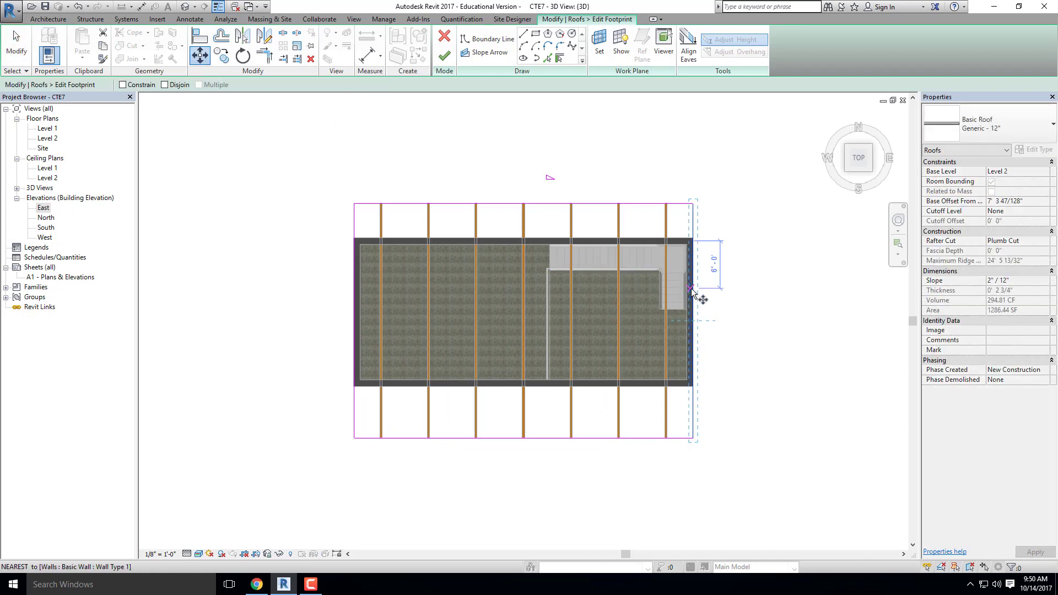
left_click(696, 294)
left_click(702, 292)
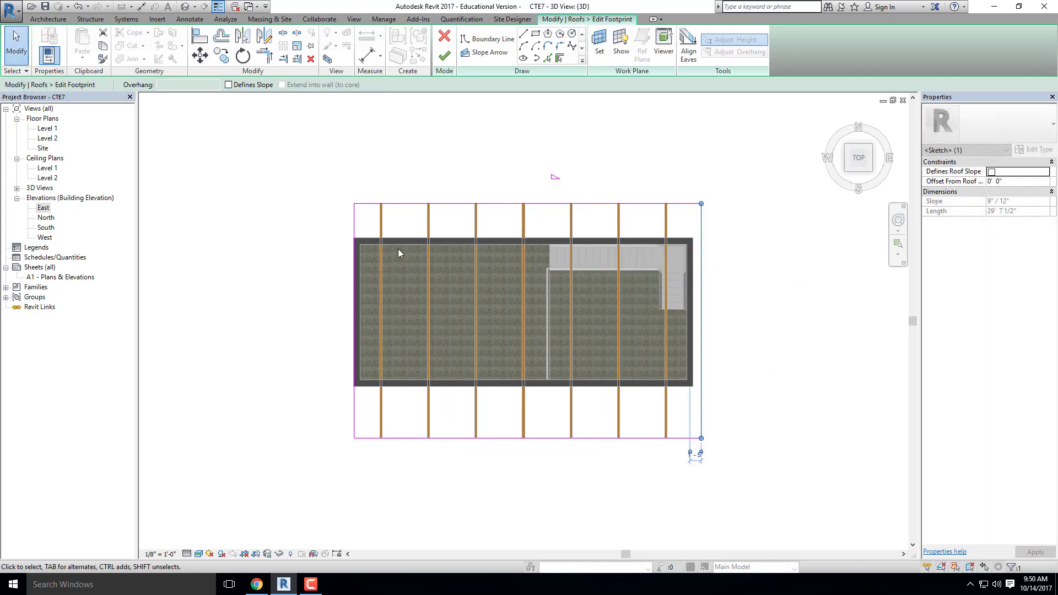
Step: Move the west roof boundary line outward to about 1' - 5" from the west wall's centerline and finish the roof footprint
left_click(355, 232)
key("m")
key("v")
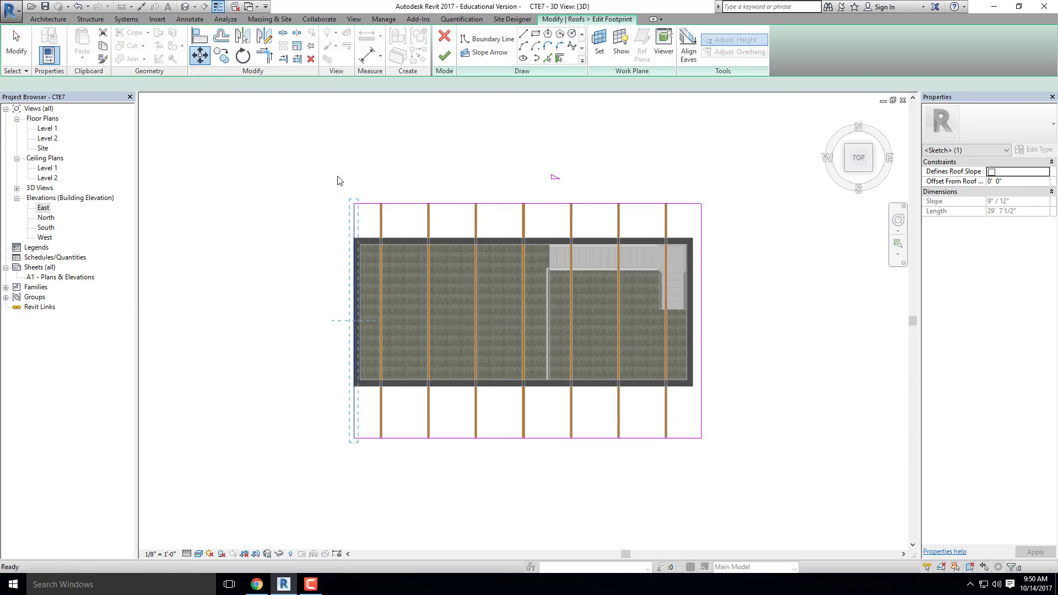
left_click(354, 278)
left_click(347, 277)
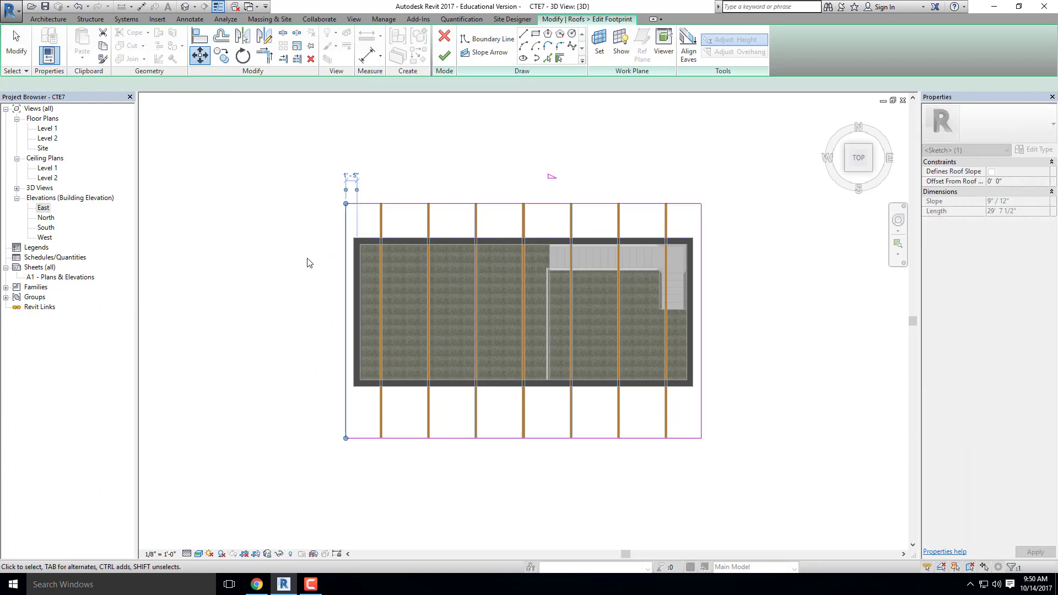
left_click(444, 55)
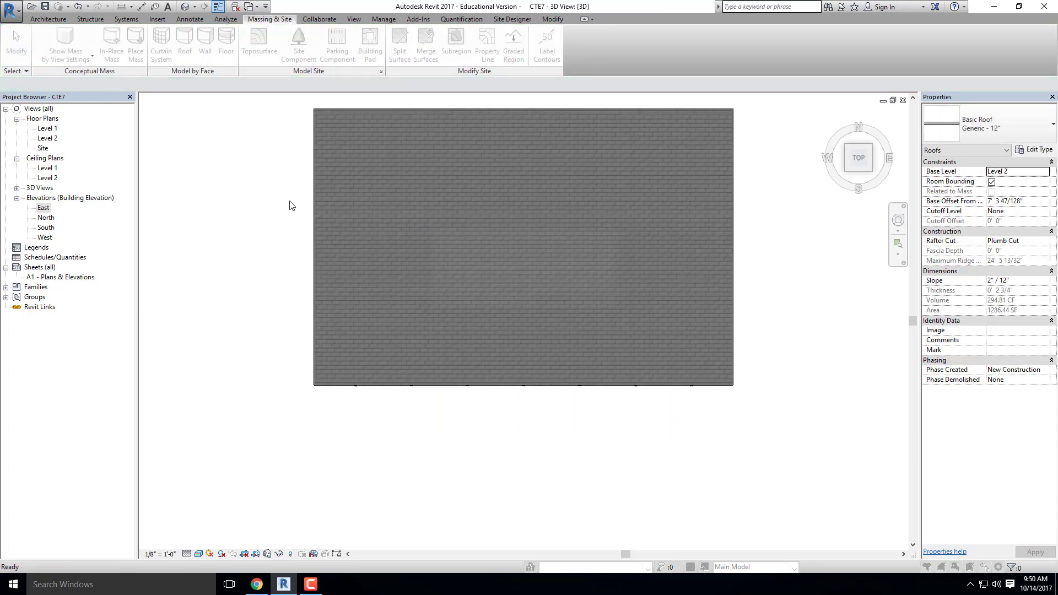
left_click(595, 300)
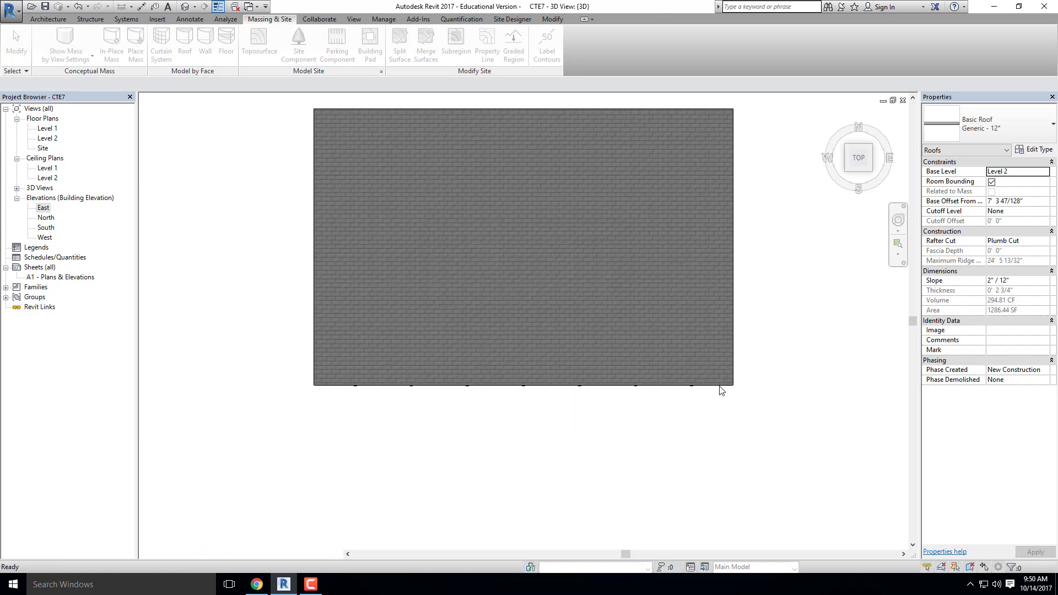
left_click(857, 559)
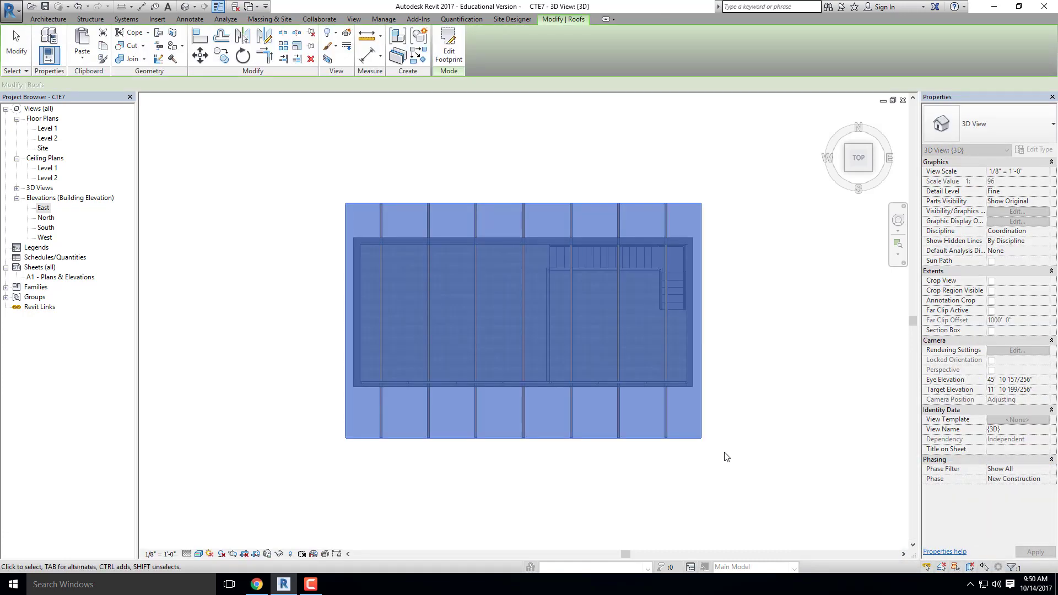
key("Escape")
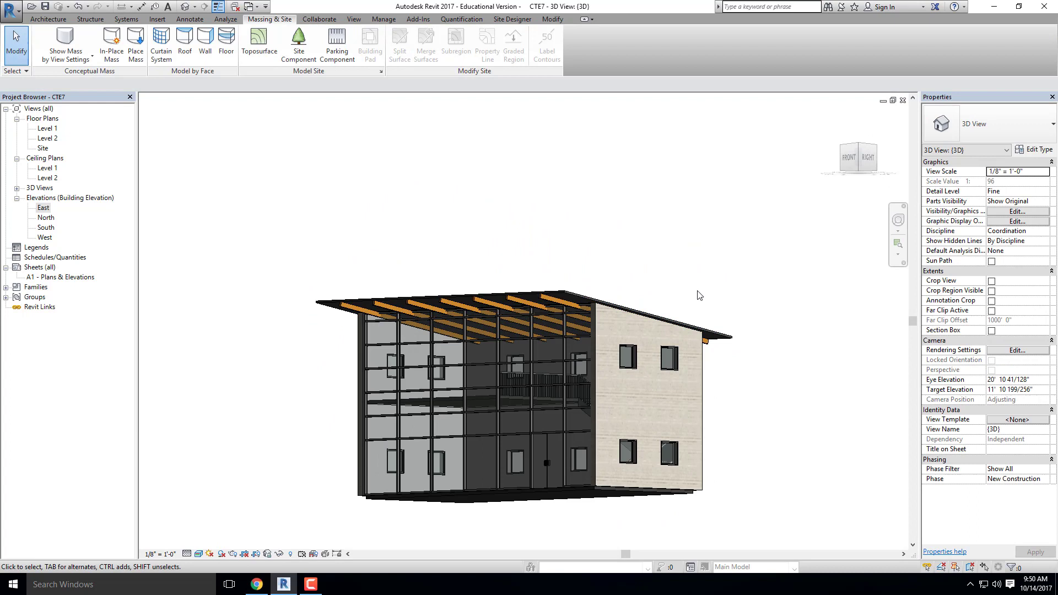
Step: Reopen the East elevation and toggle its shadows off and on to compare the effect, leaving them on
double_click(43, 208)
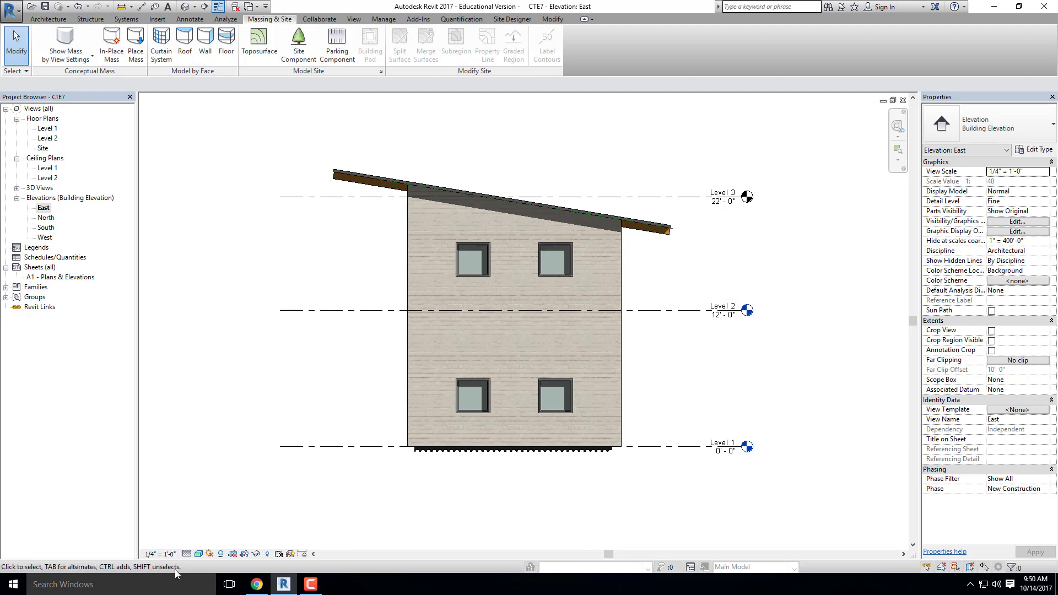
mouse_move(281, 585)
left_click(221, 554)
left_click(221, 554)
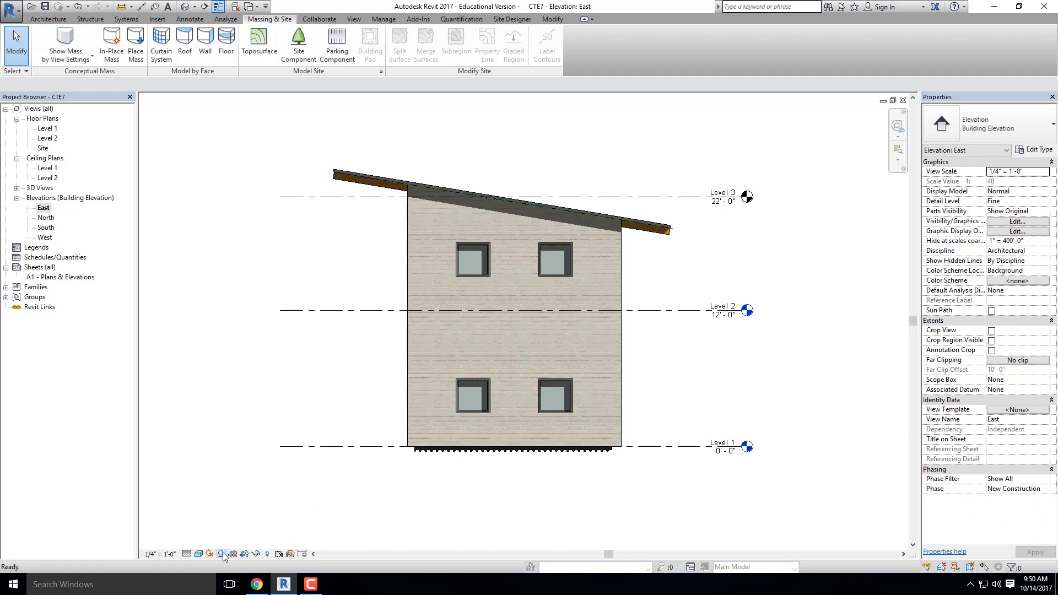
left_click(220, 553)
left_click(221, 554)
left_click(221, 554)
left_click(221, 554)
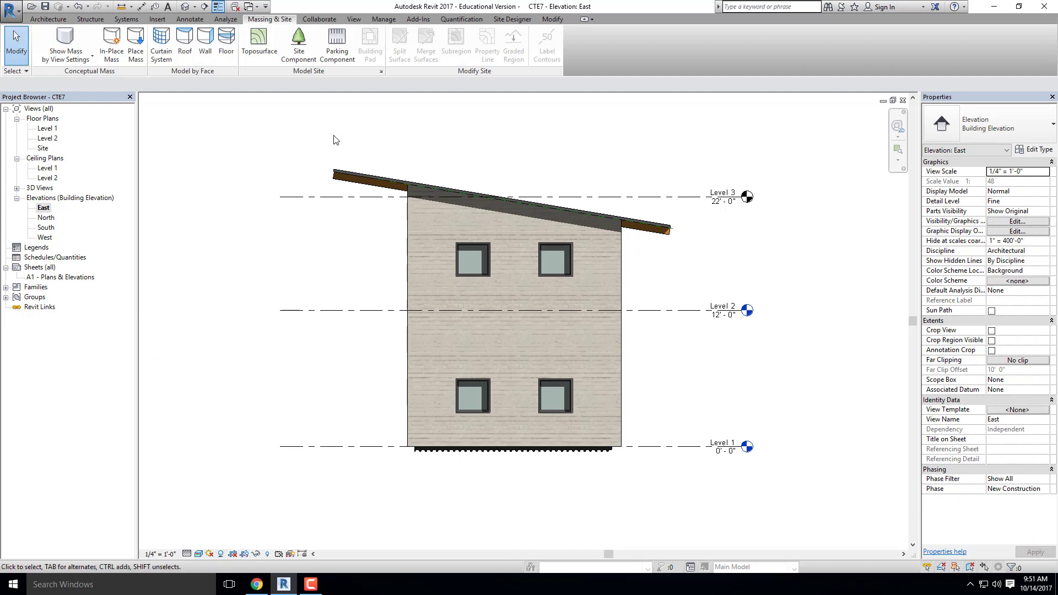
Step: Set the East elevation's sun to the Sunlight from Top Right lighting preset, disabling the failing Sun and Shadow Settings Updater
left_click(354, 21)
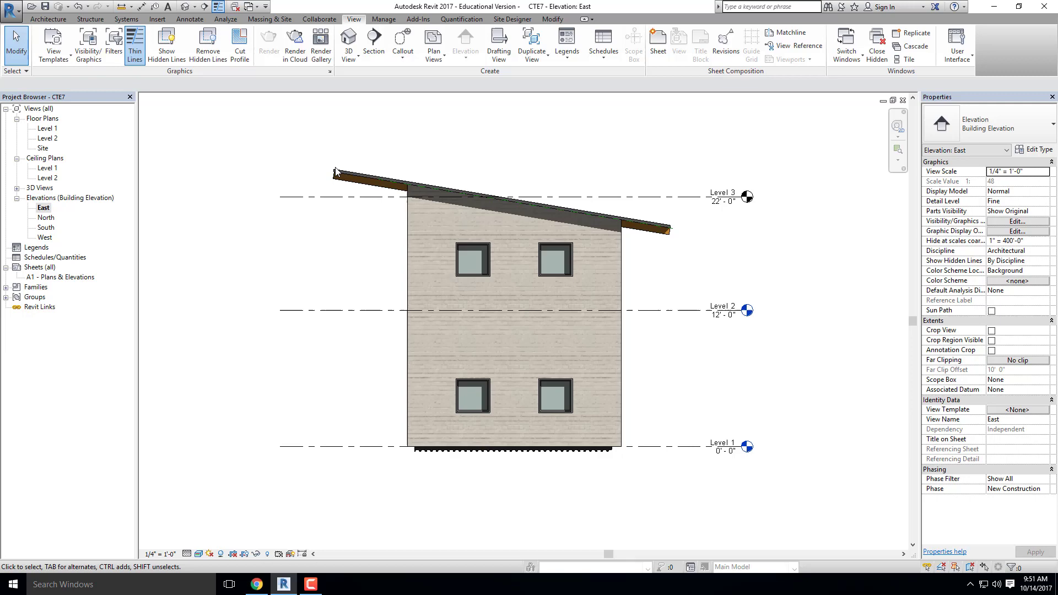
left_click(222, 554)
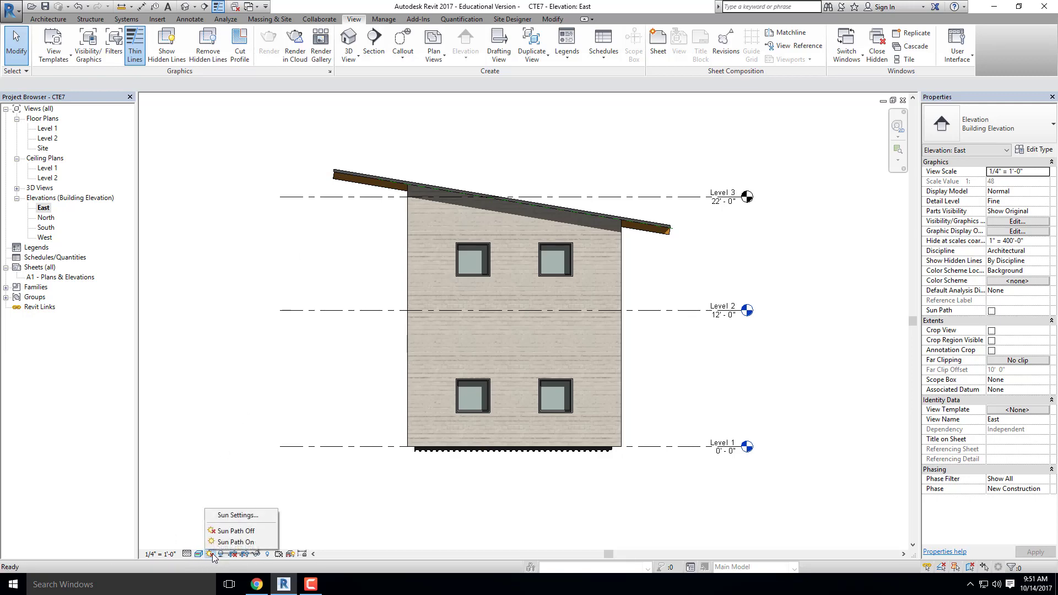
left_click(241, 515)
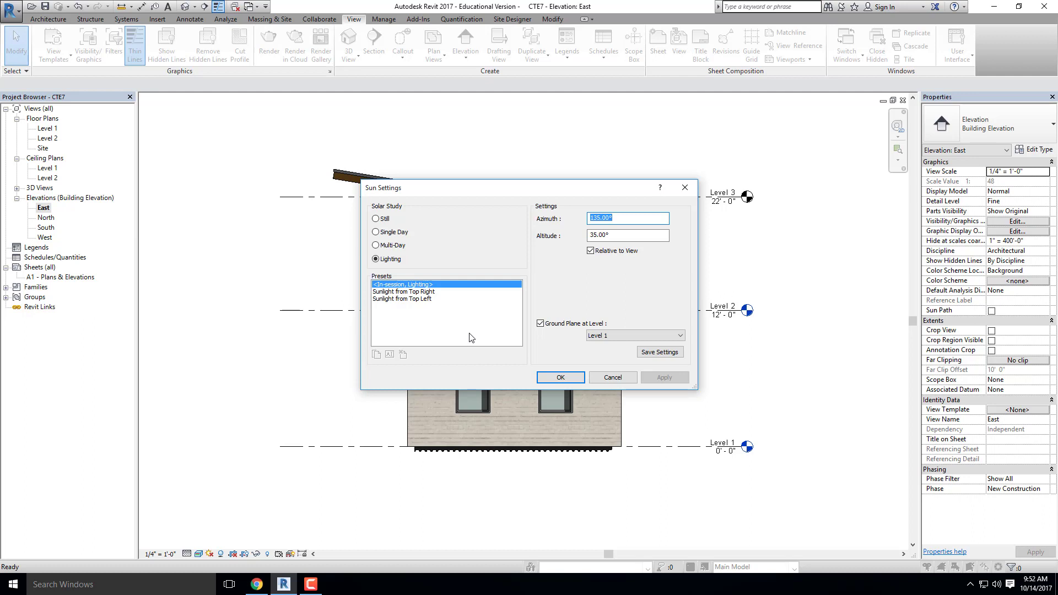
left_click(421, 292)
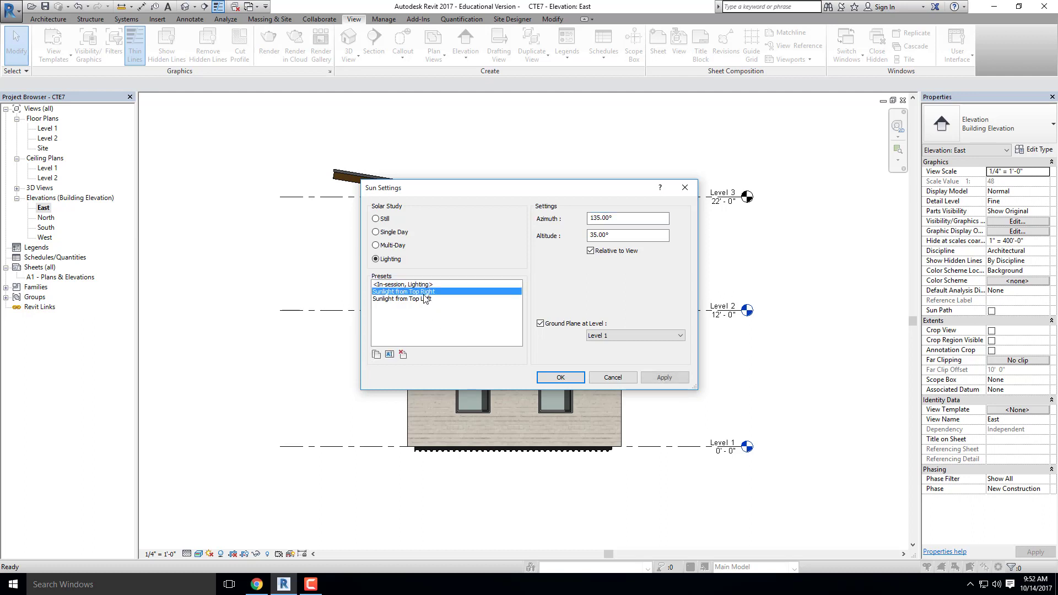
left_click(665, 378)
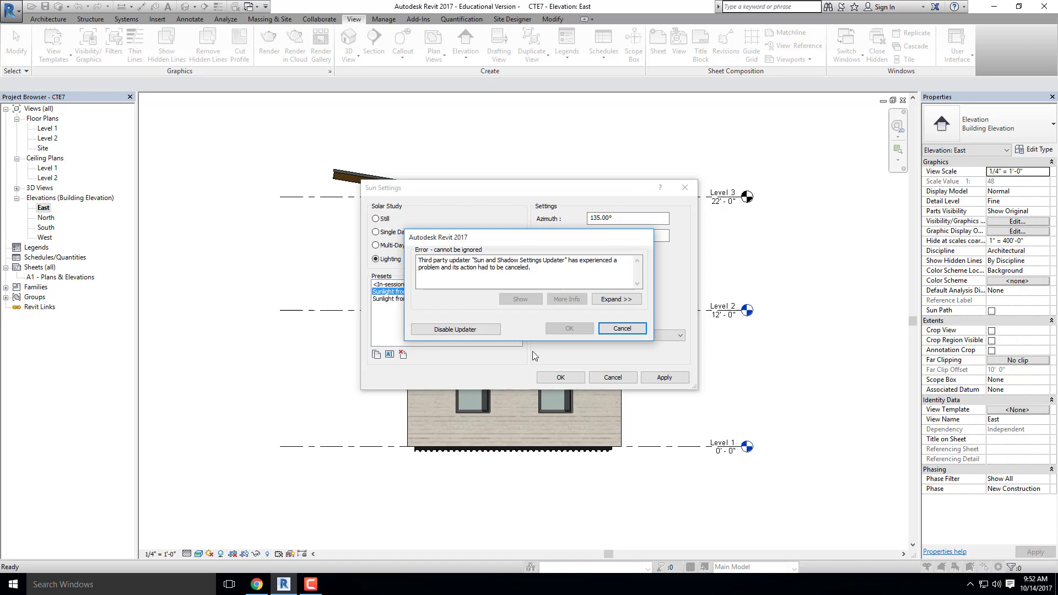
left_click(476, 329)
left_click(560, 378)
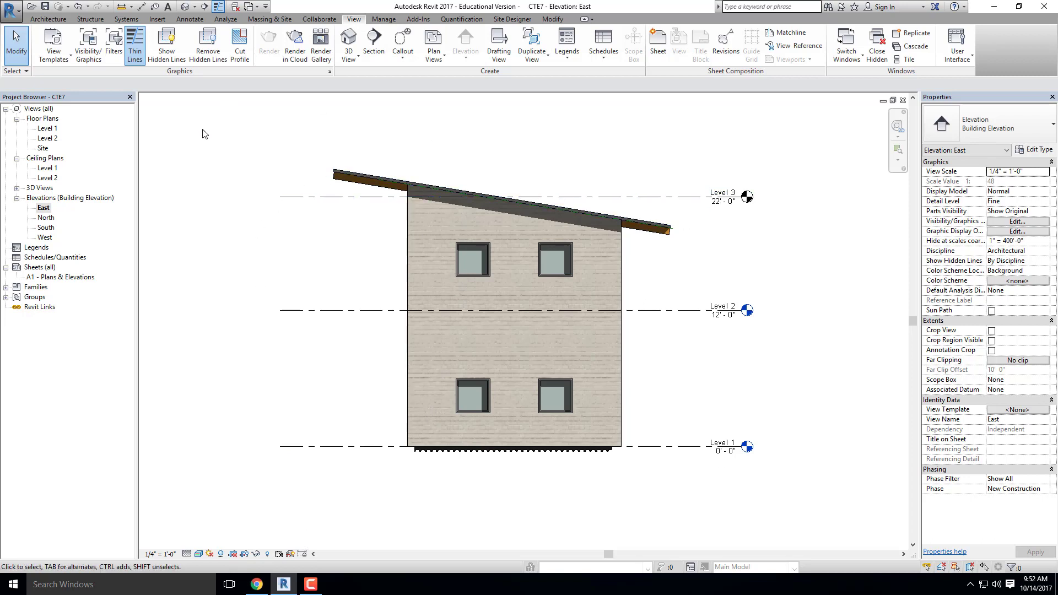
Step: Examine the existing view templates and their properties, both those applicable to this elevation and the project's full list
left_click(59, 62)
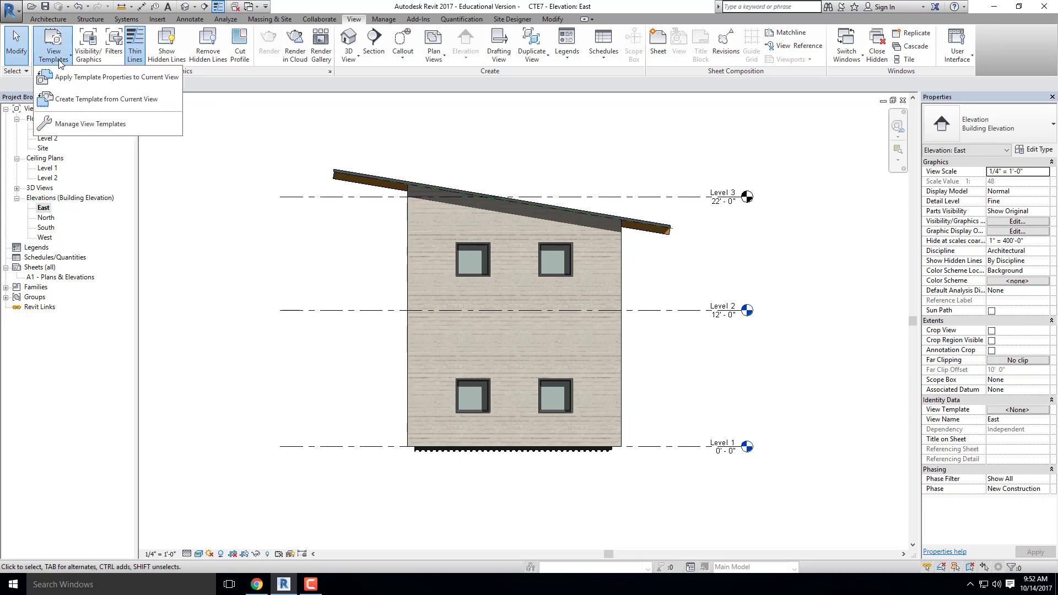
left_click(80, 81)
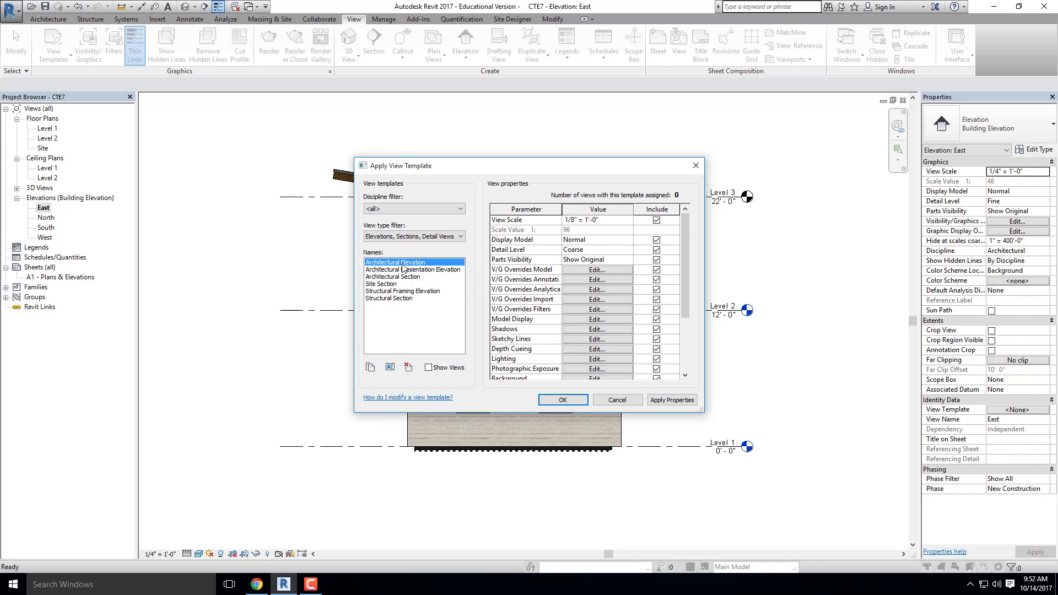
left_click(617, 400)
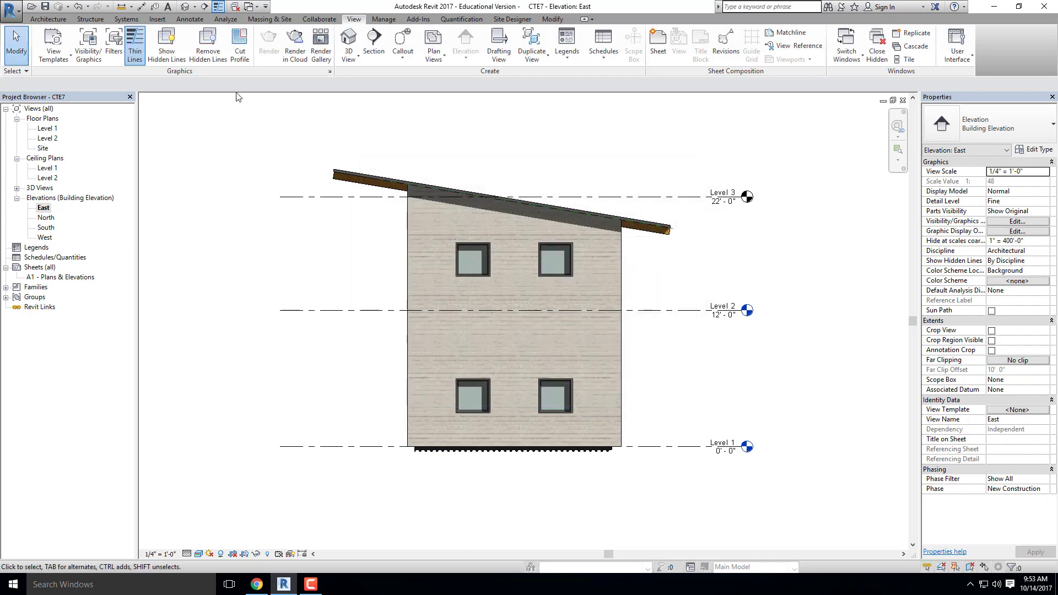
left_click(61, 59)
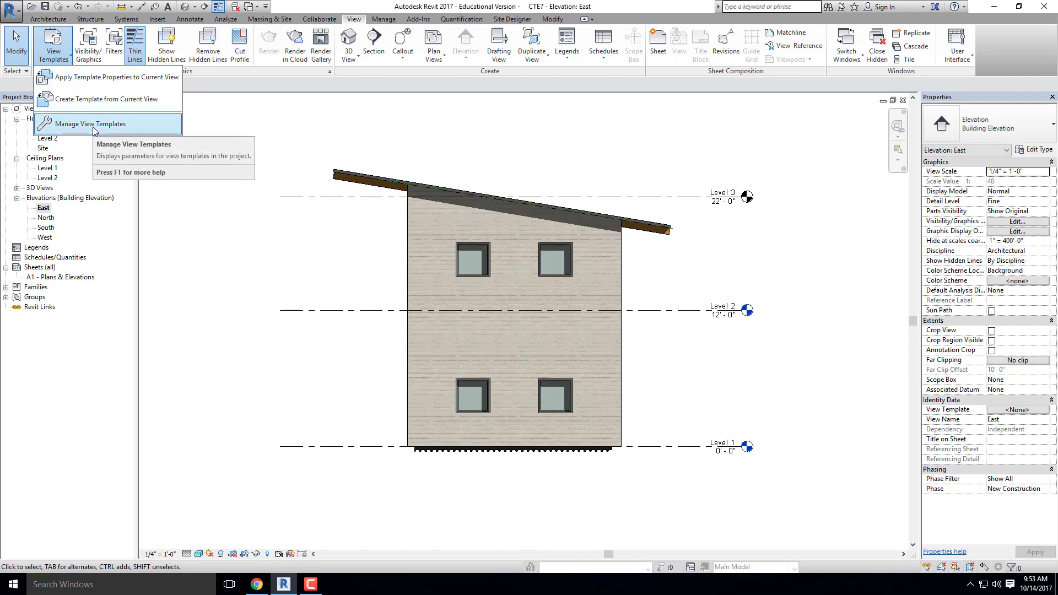
left_click(92, 124)
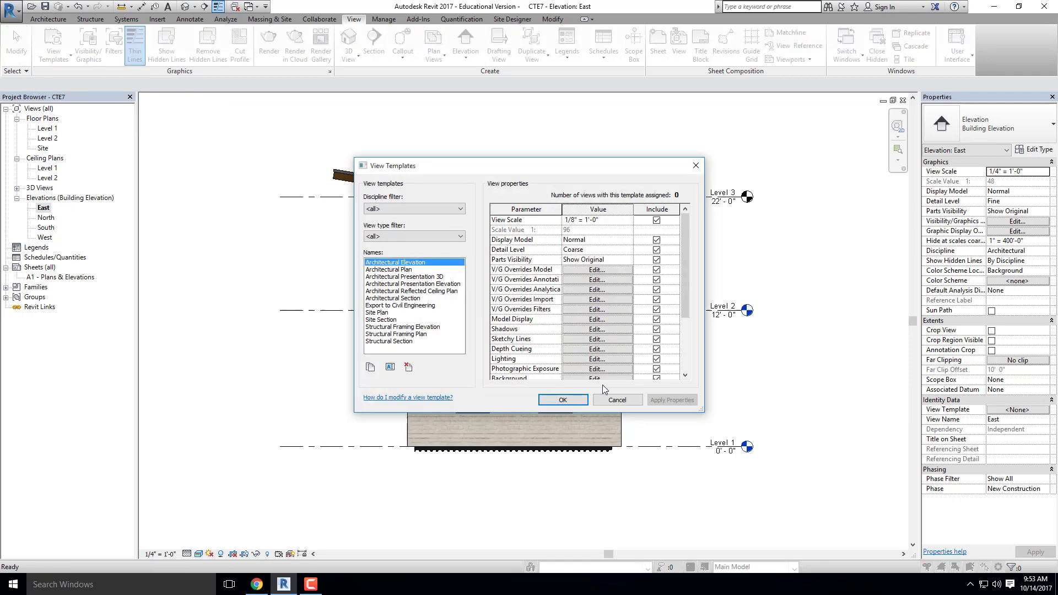
left_click(631, 402)
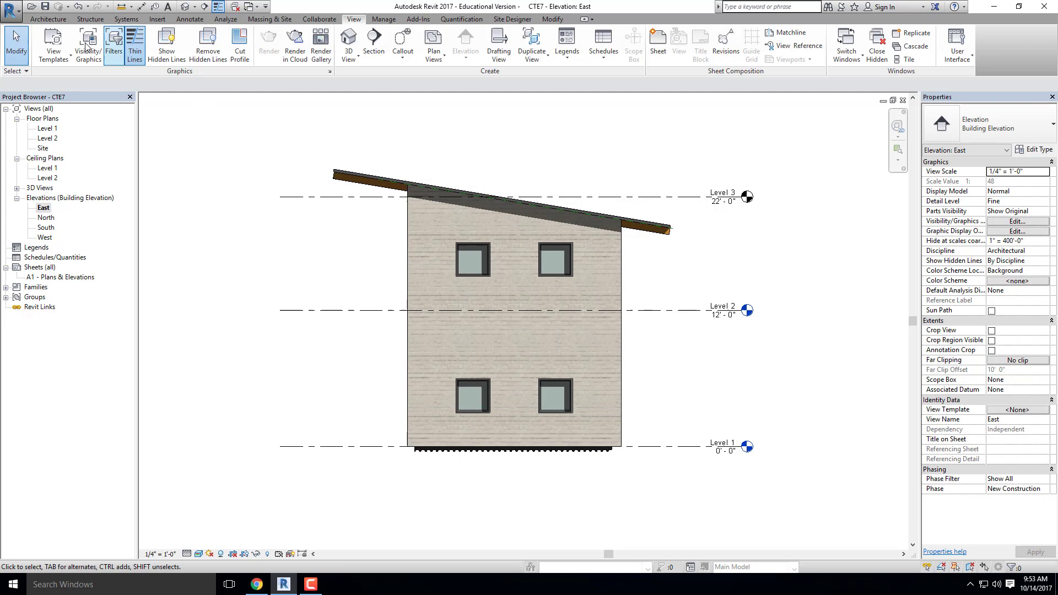
Step: Create a view template named Elevation Template from the current East elevation's settings
left_click(68, 59)
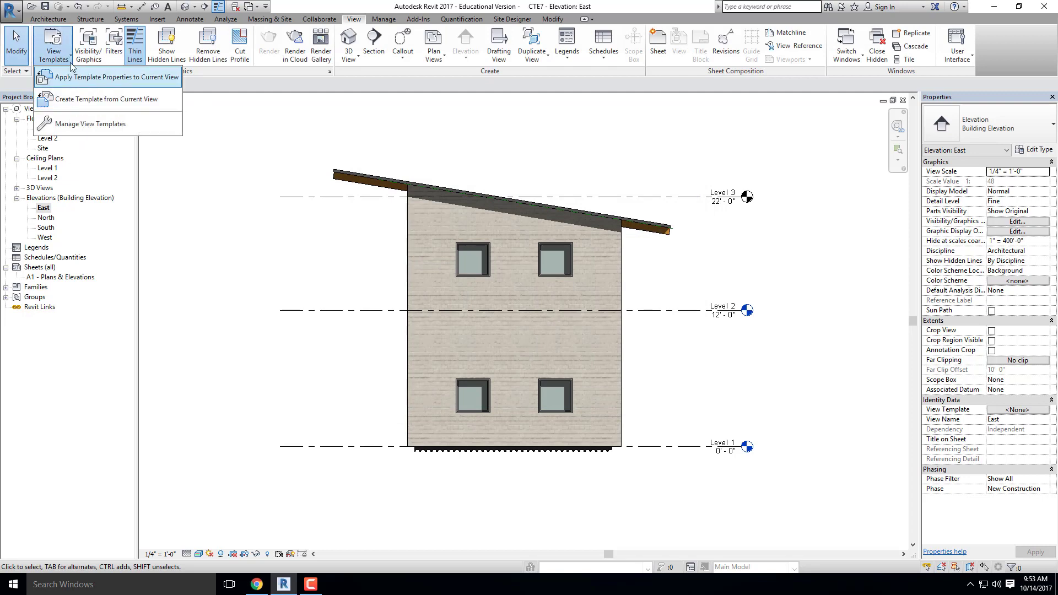
left_click(87, 99)
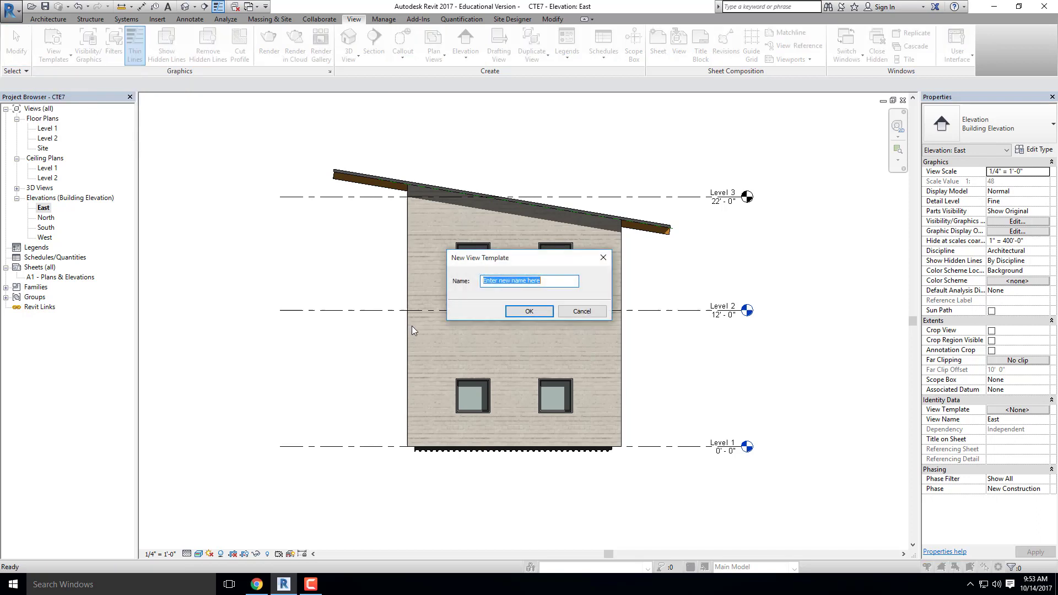
type("Elevation Template")
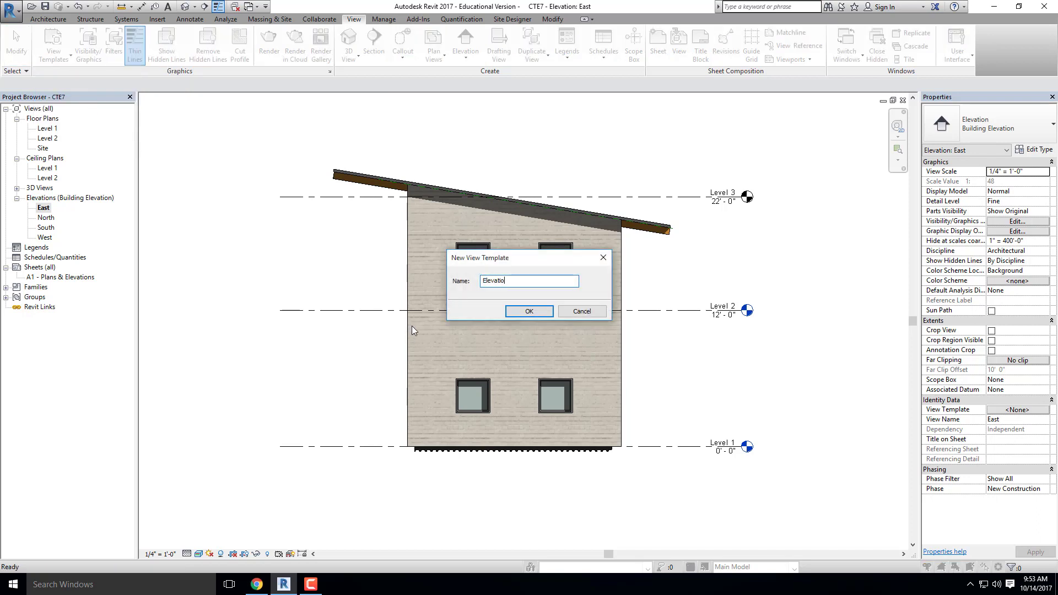
left_click(529, 312)
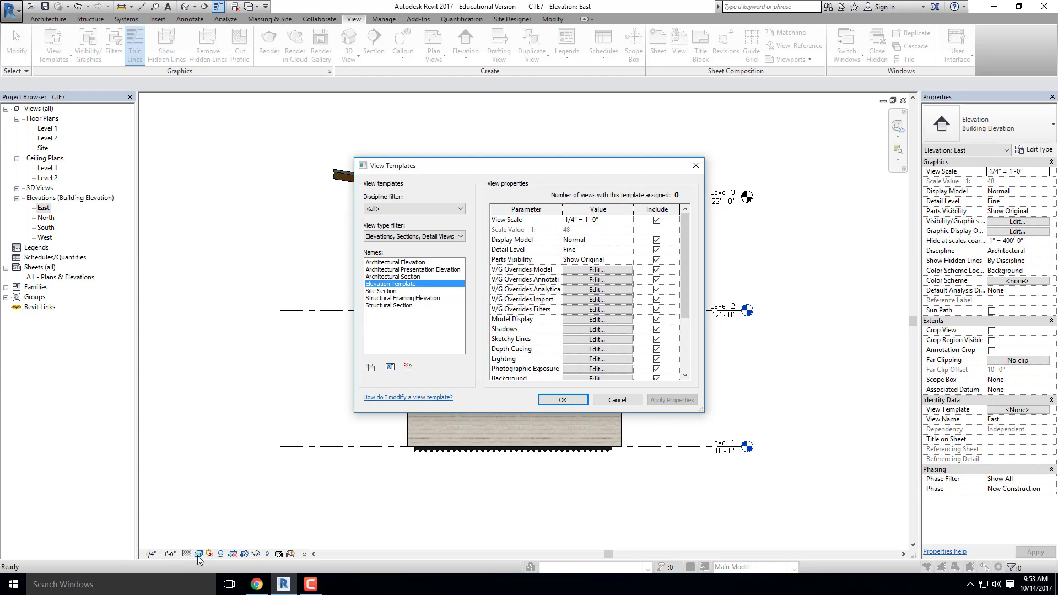
left_click(563, 401)
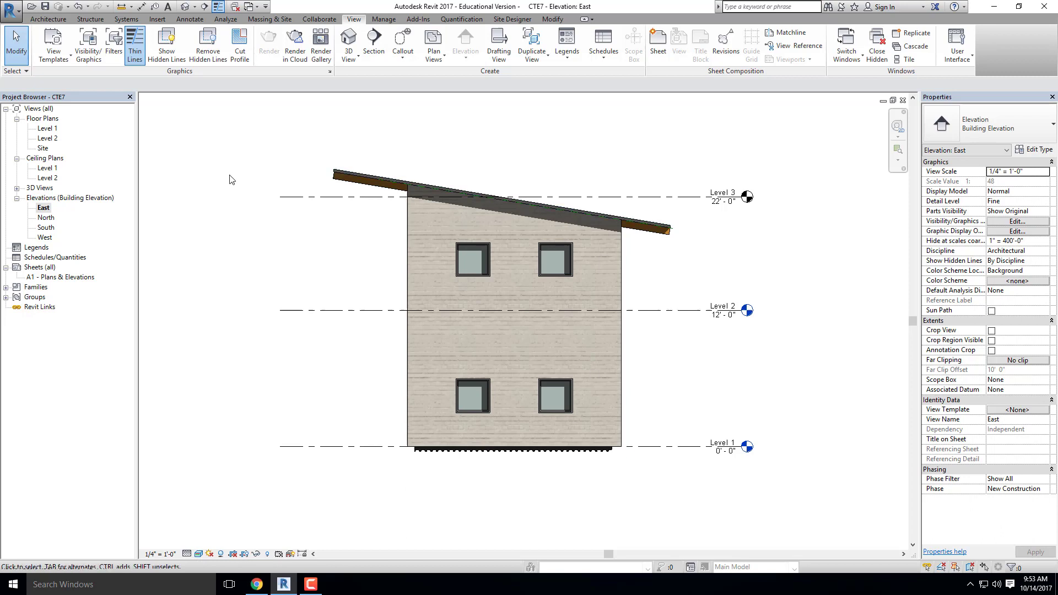
Step: Open the North elevation and assign Elevation Template as its view template
double_click(47, 218)
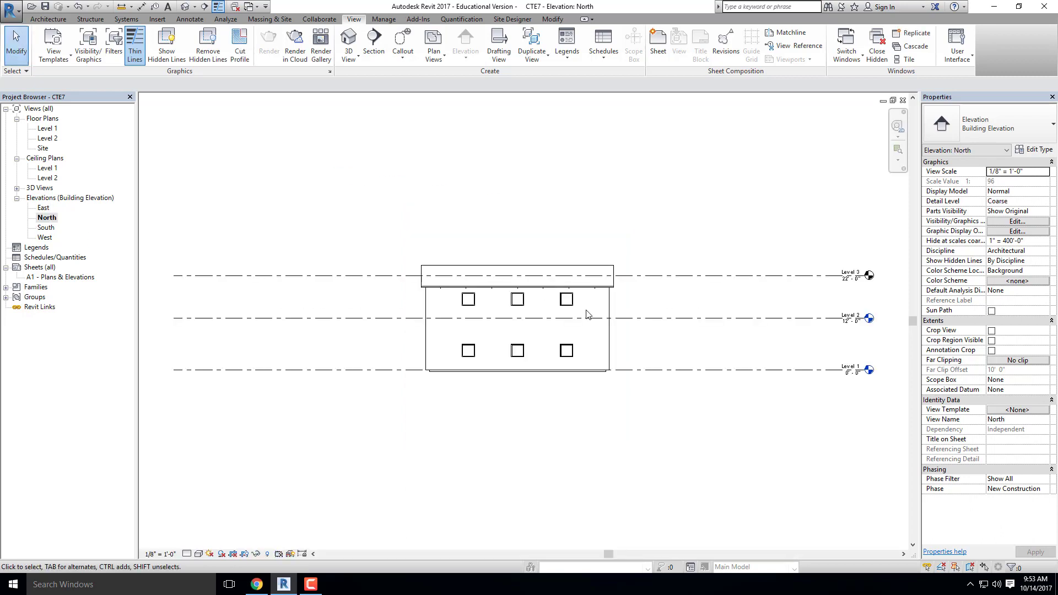
left_click(288, 275)
left_click(413, 201)
left_click(1017, 410)
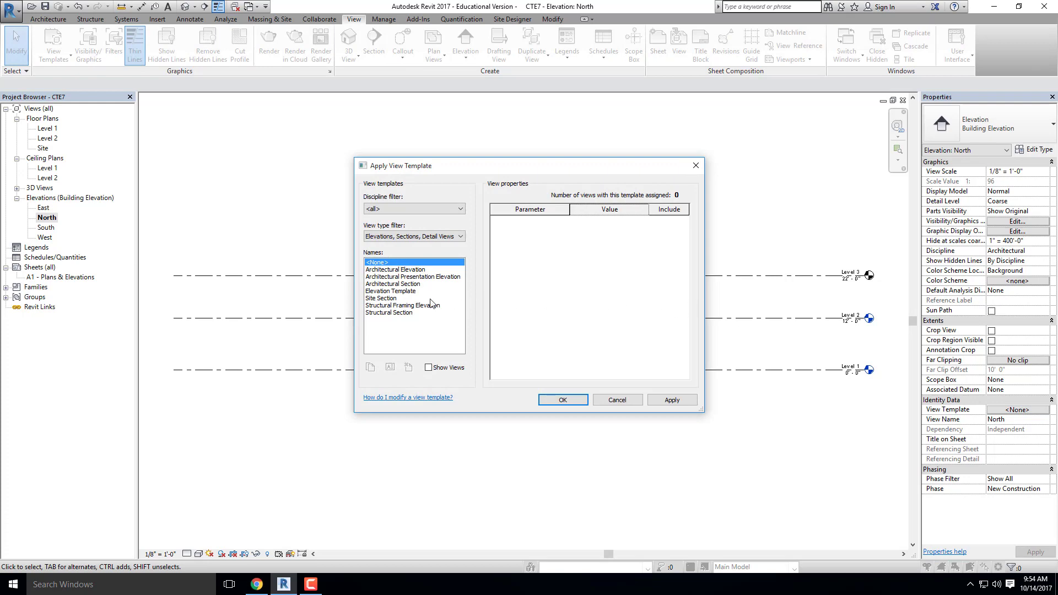
left_click(387, 291)
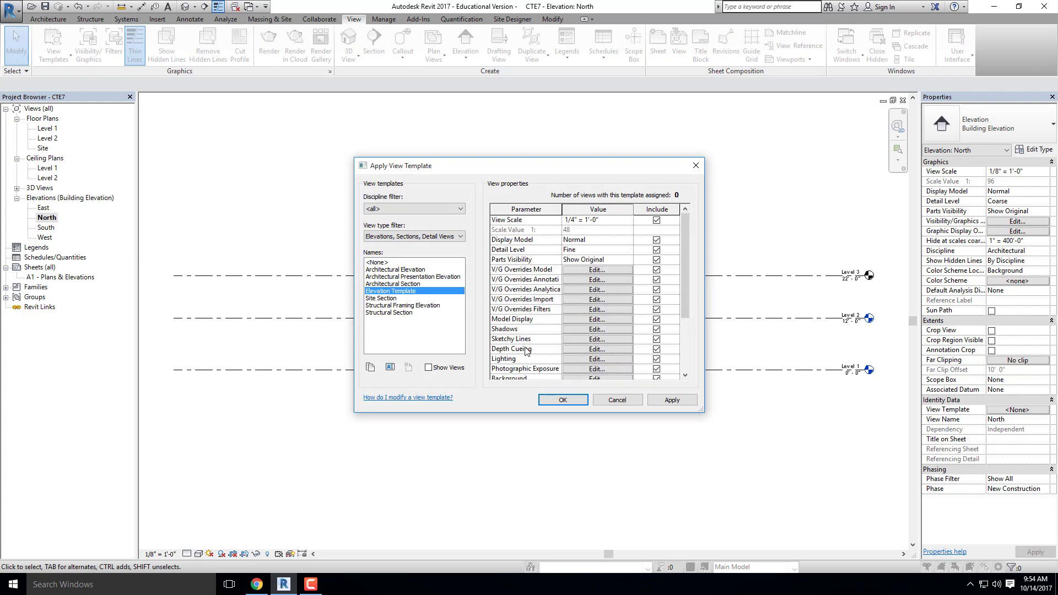
left_click(560, 400)
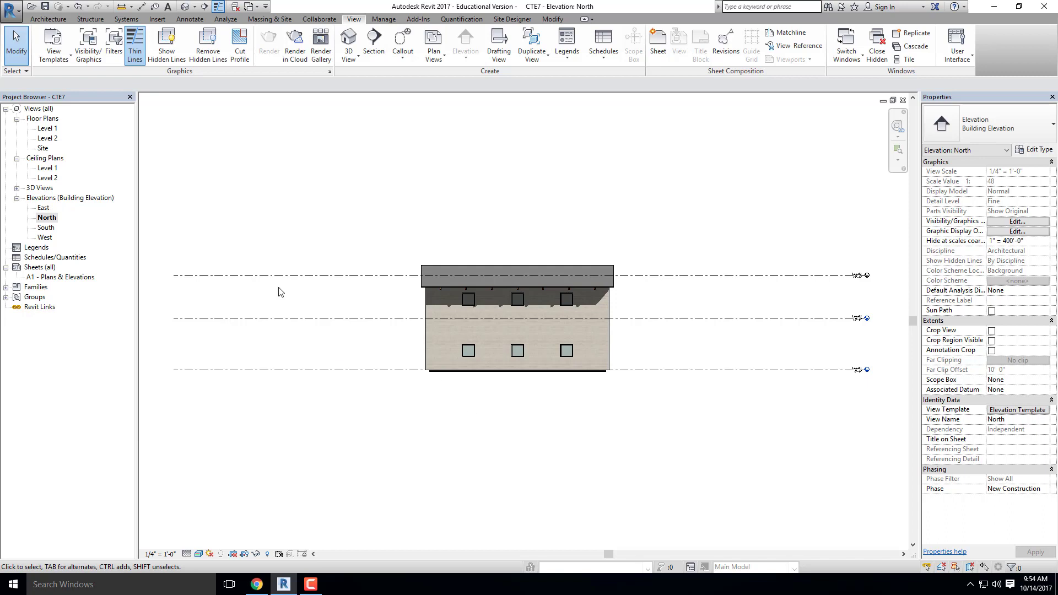
Step: Shorten the headless ends of the level lines in the North elevation so they stop just outside the building
left_click(259, 276)
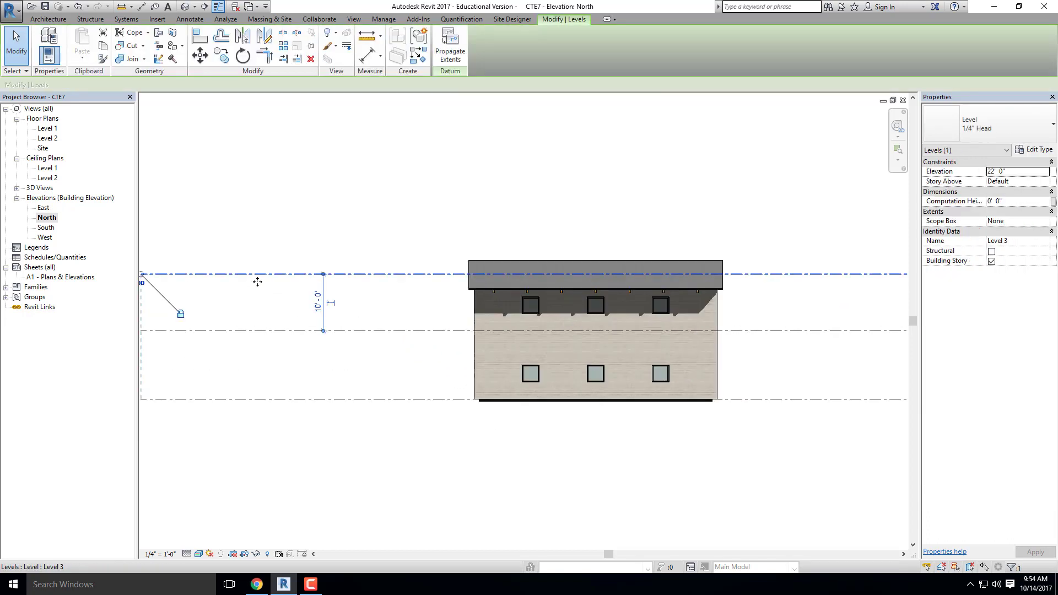
scroll(255, 283, "up", 2)
middle_click_drag(255, 283, 314, 241)
scroll(182, 226, "down", 2)
left_click_drag(182, 225, 432, 225)
middle_click_drag(560, 362, 378, 359)
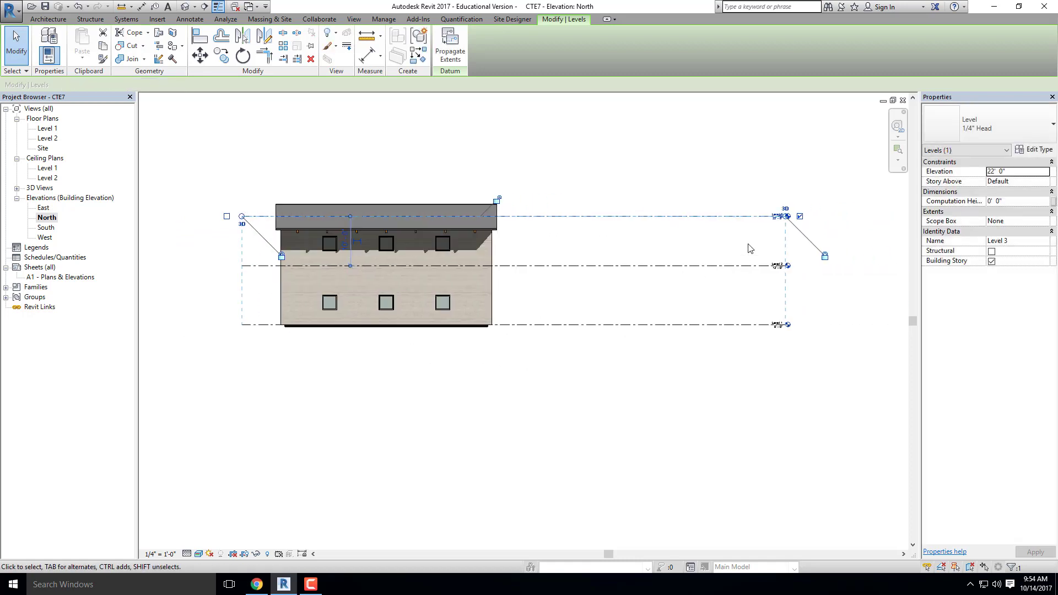
key("Escape")
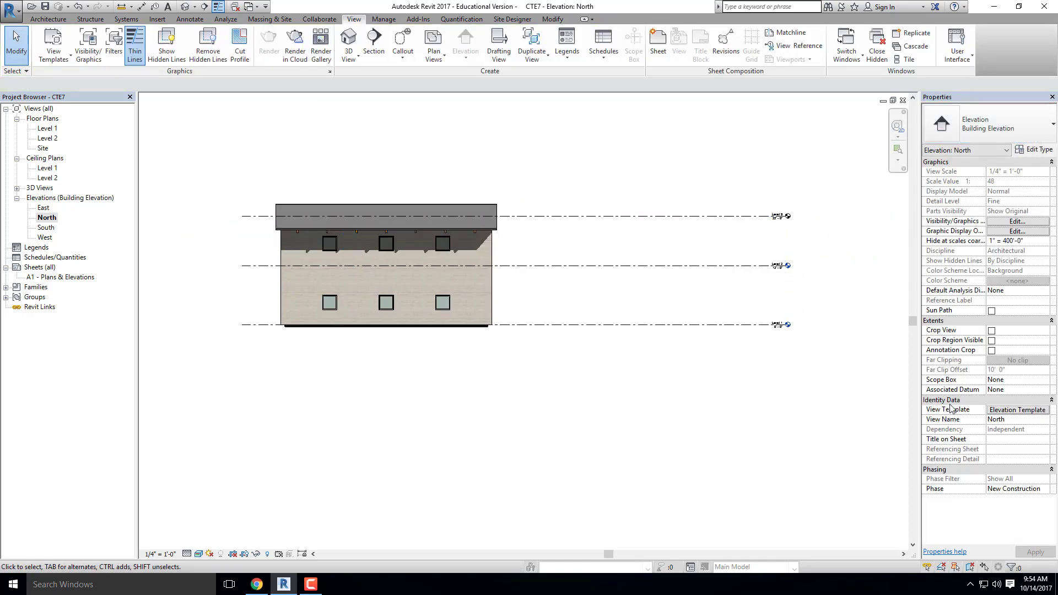
Step: Recheck the North elevation's assigned template and pull the level heads in close to the building
left_click(1041, 411)
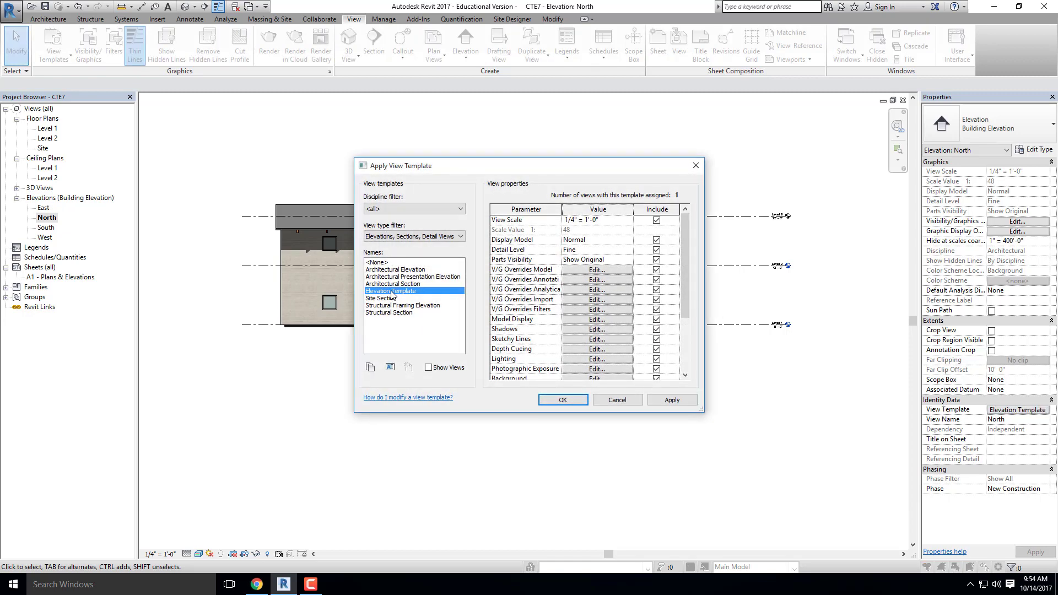
left_click(563, 400)
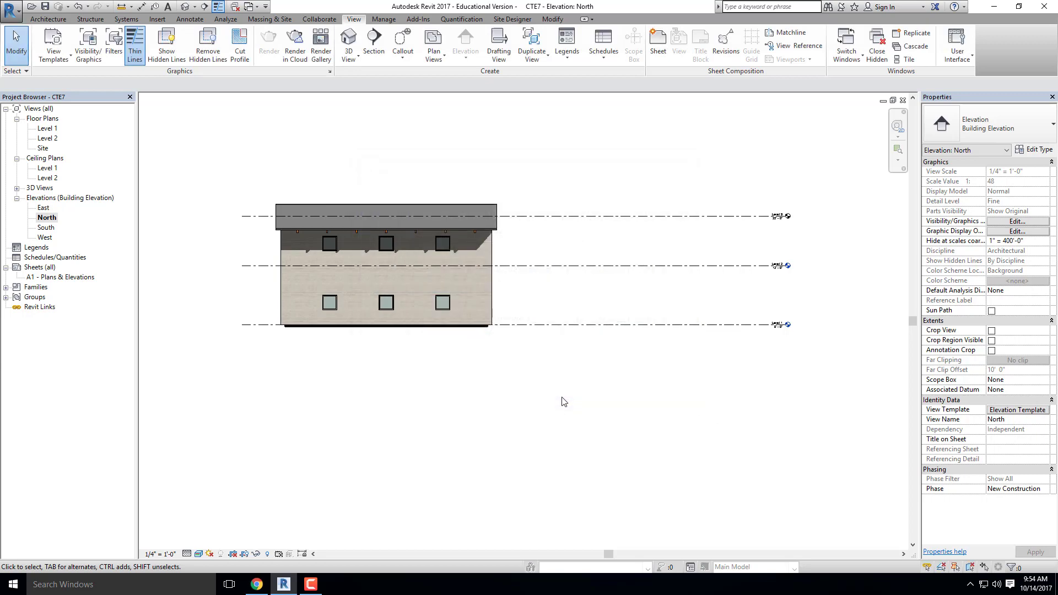
left_click(774, 324)
scroll(786, 325, "up", 3)
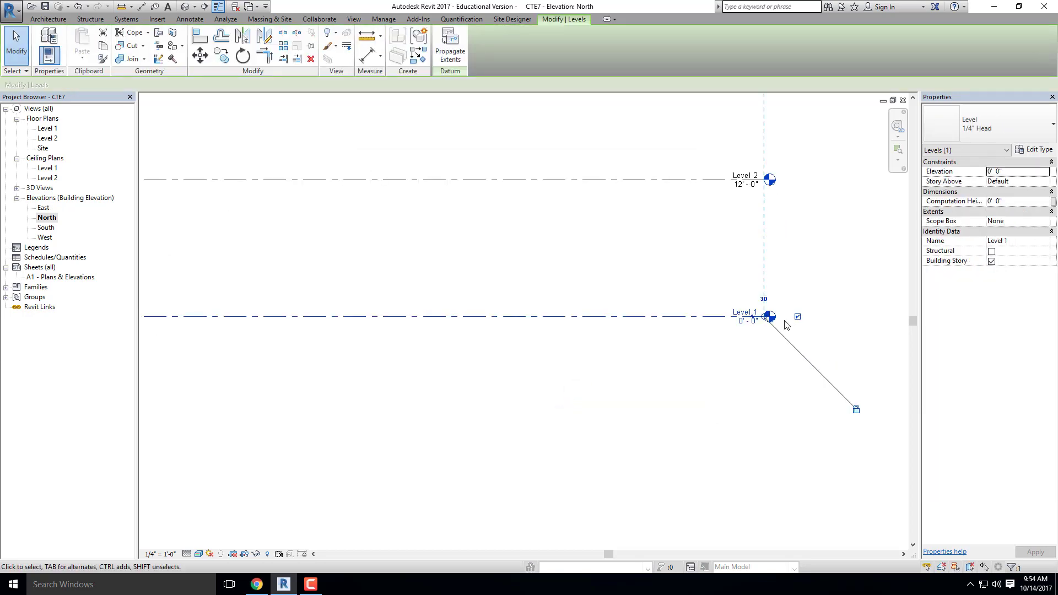
mouse_move(766, 318)
left_mouse_down()
mouse_move(263, 320)
mouse_move(738, 329)
left_mouse_up()
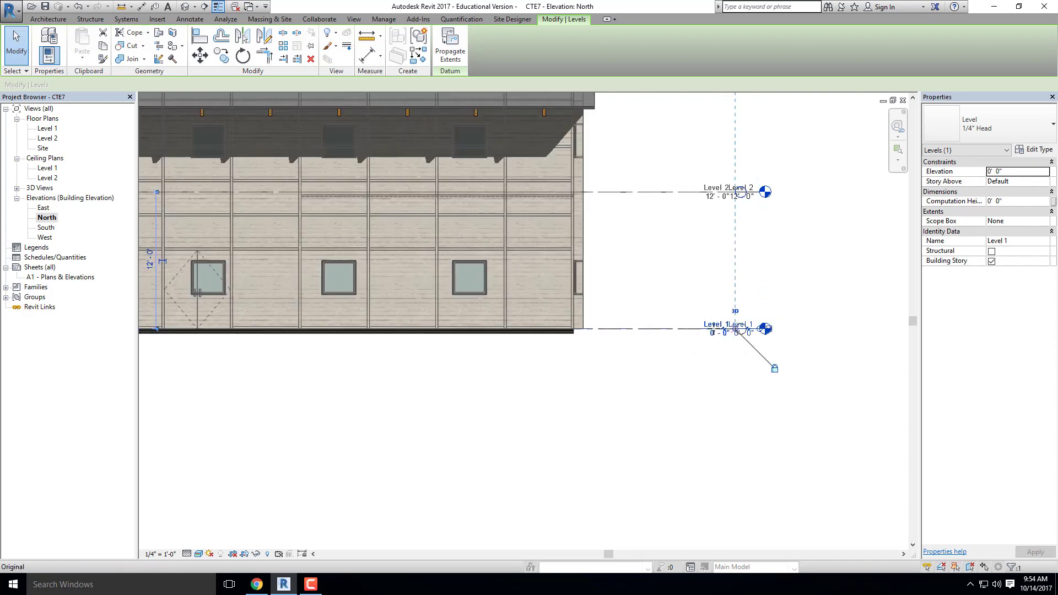
left_click(657, 366)
scroll(656, 366, "down", 3)
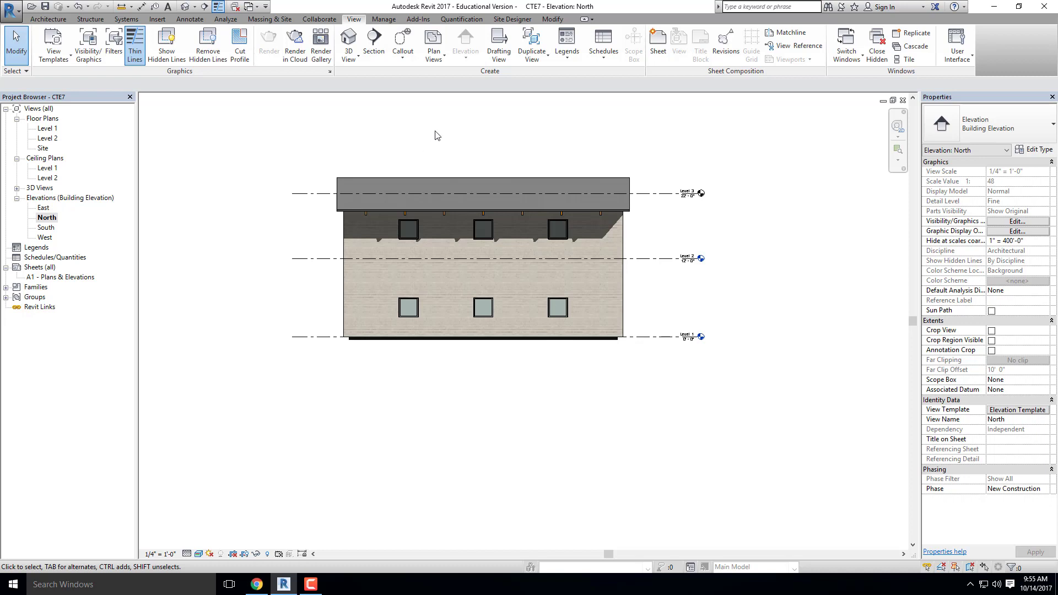
Step: Open the South elevation and assign Elevation Template as its view template
double_click(46, 227)
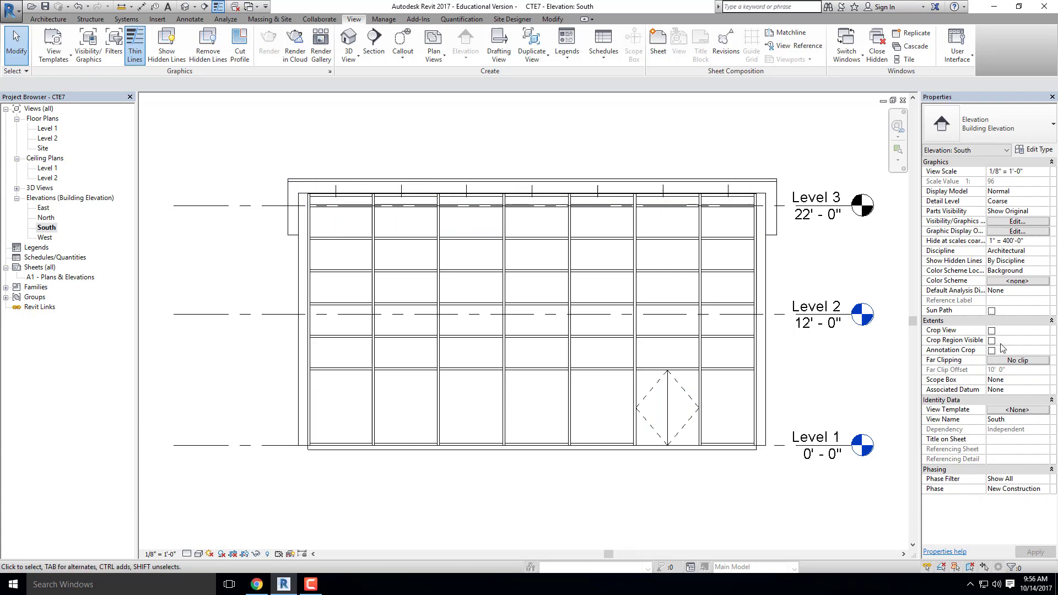
left_click(1019, 409)
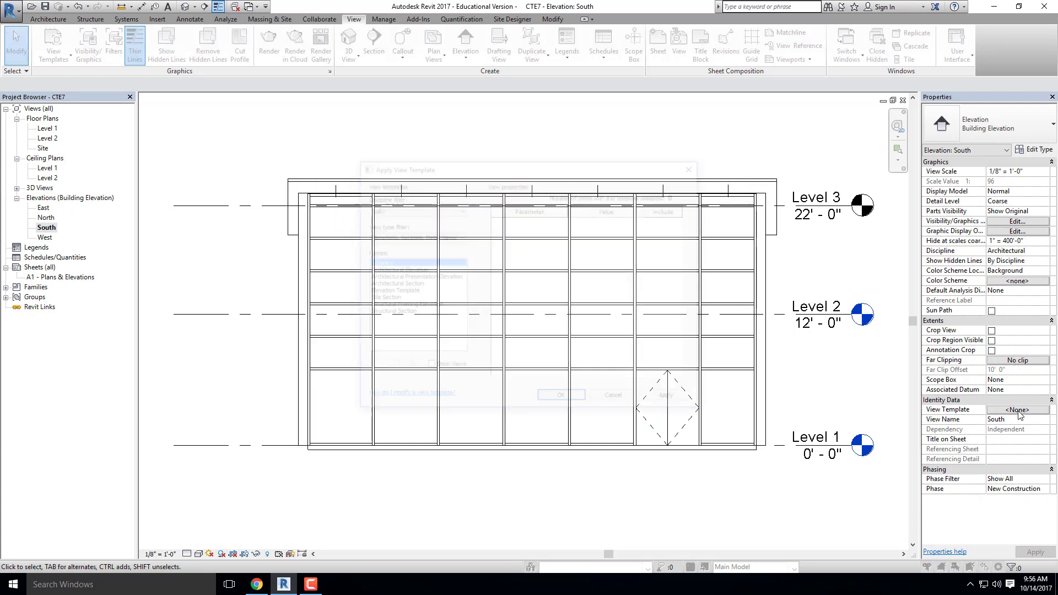
left_click(394, 290)
left_click(563, 400)
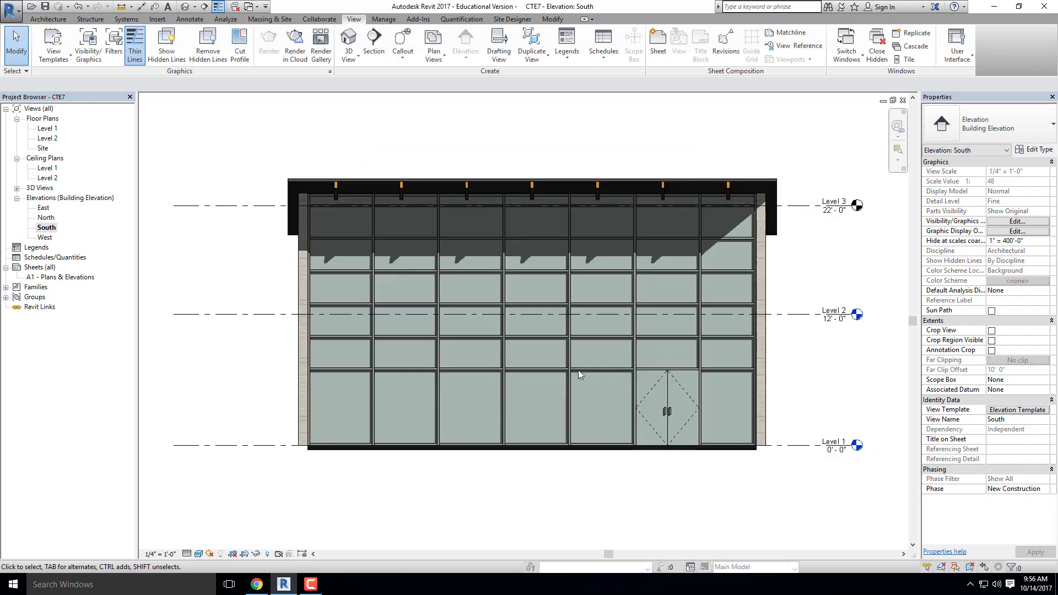
scroll(247, 241, "down", 1)
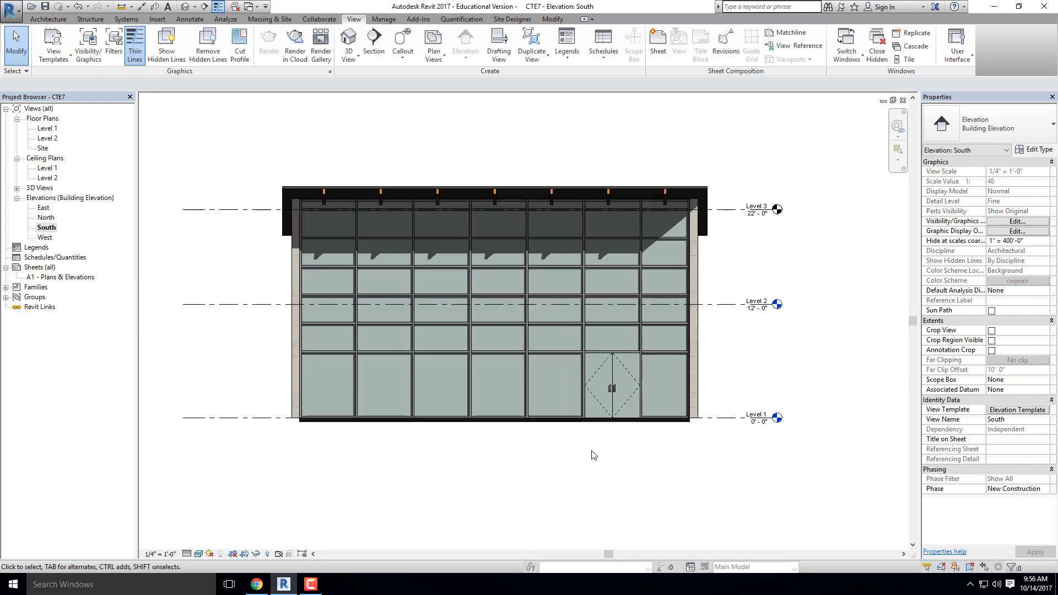
Step: Open the West elevation and assign Elevation Template as its view template
double_click(50, 237)
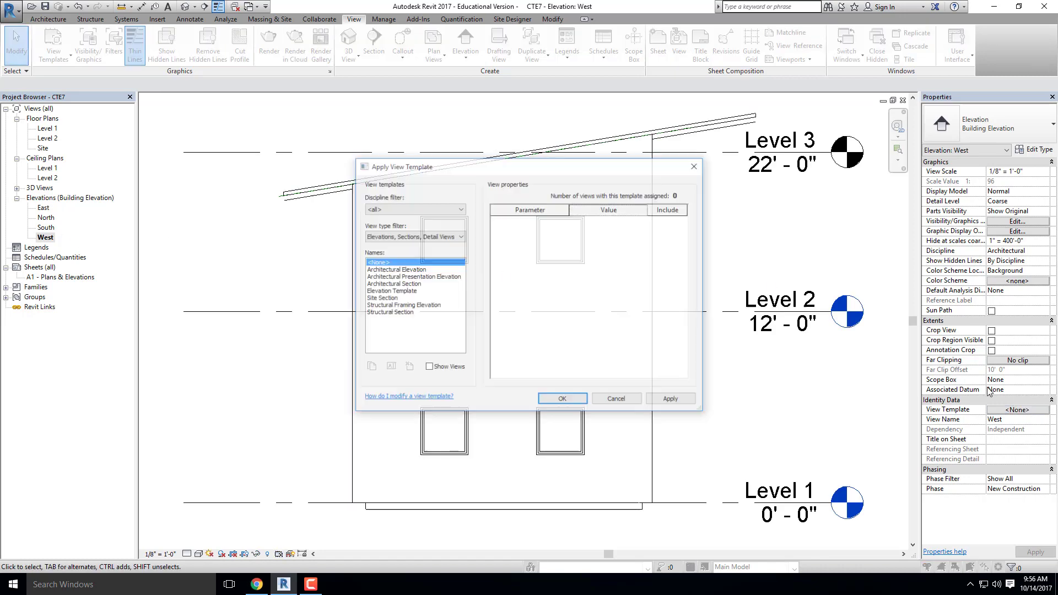
left_click(1014, 410)
left_click(389, 291)
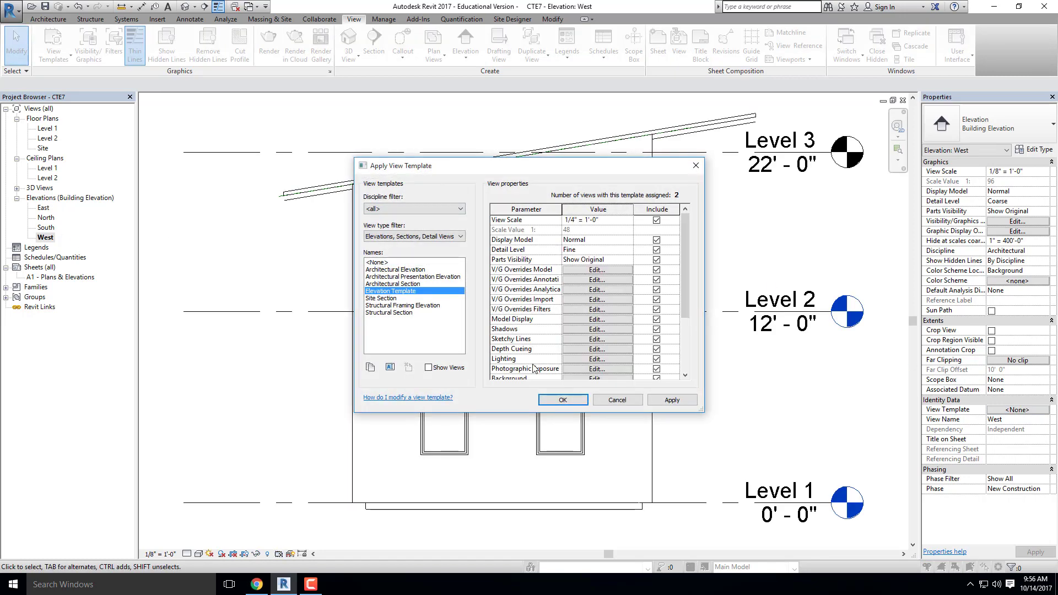
left_click(554, 398)
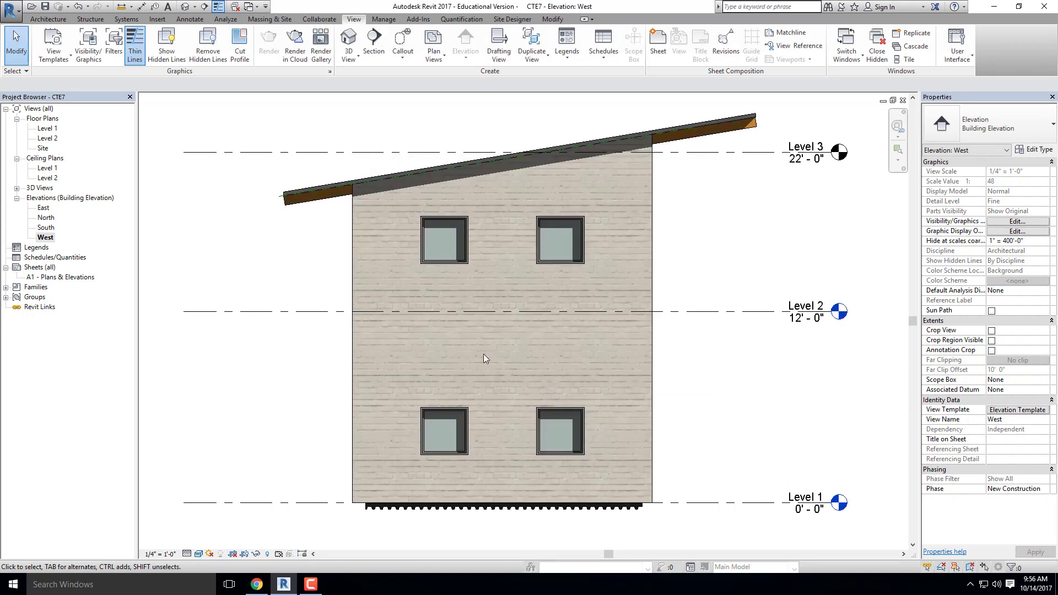
scroll(315, 217, "down", 1)
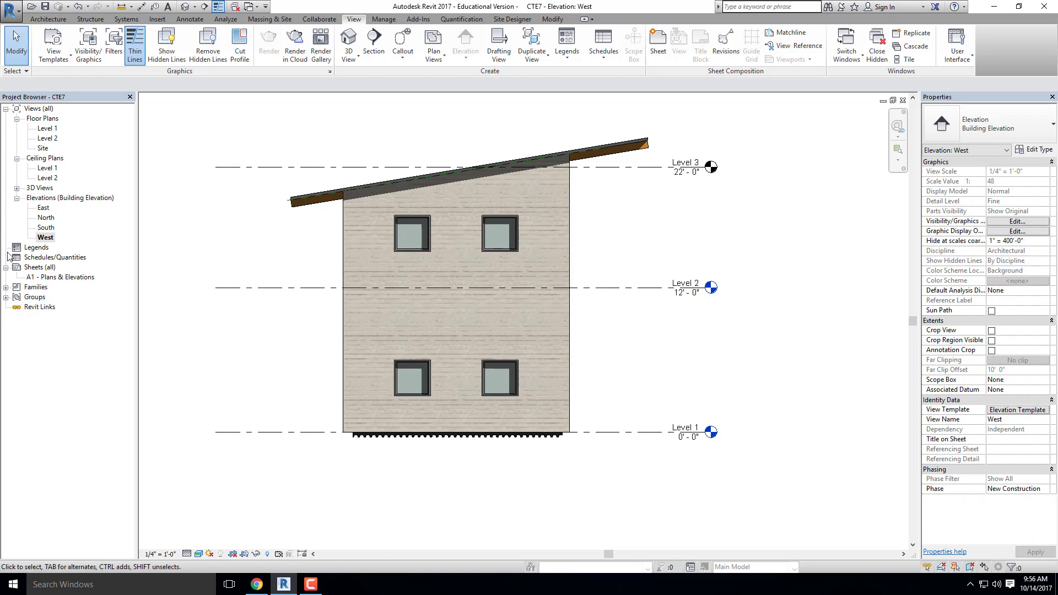
Step: Open sheet A1 - Plans & Elevations and place the East elevation at its upper left with the North elevation directly below
double_click(48, 278)
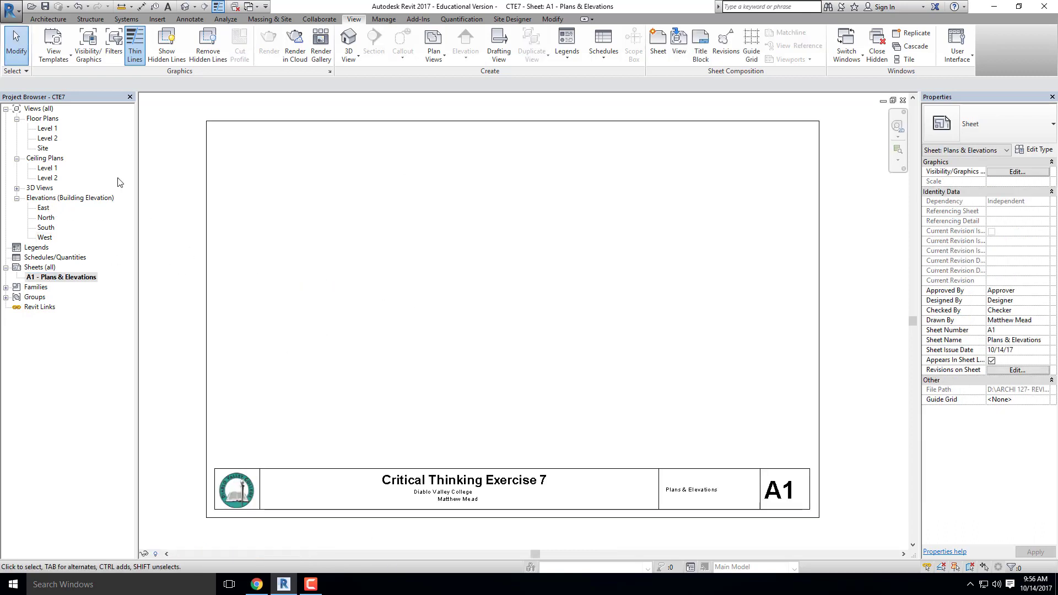
left_click_drag(44, 214, 281, 189)
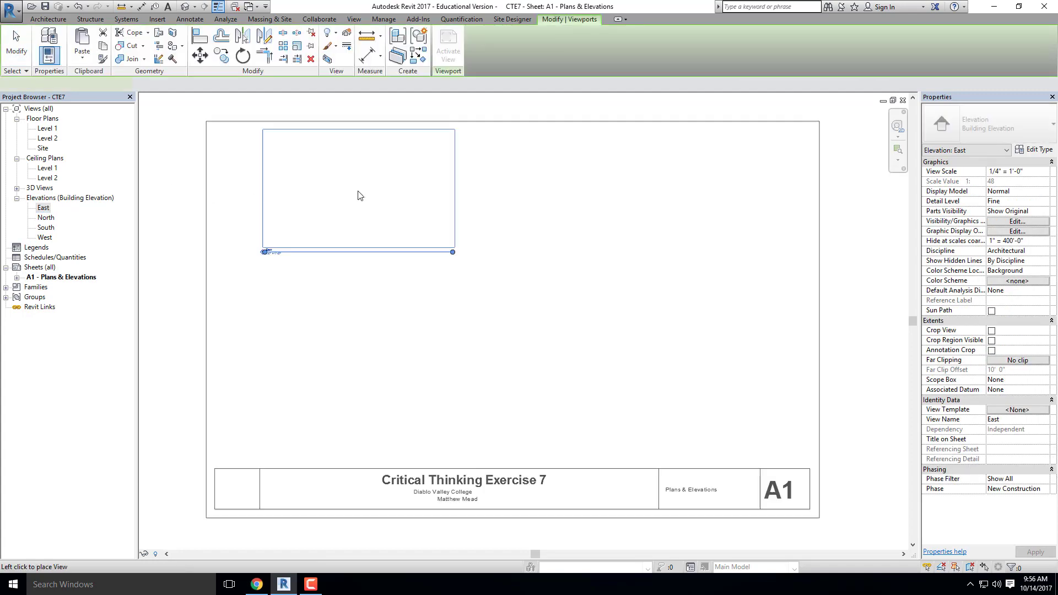
left_click(326, 201)
left_click_drag(45, 218, 337, 370)
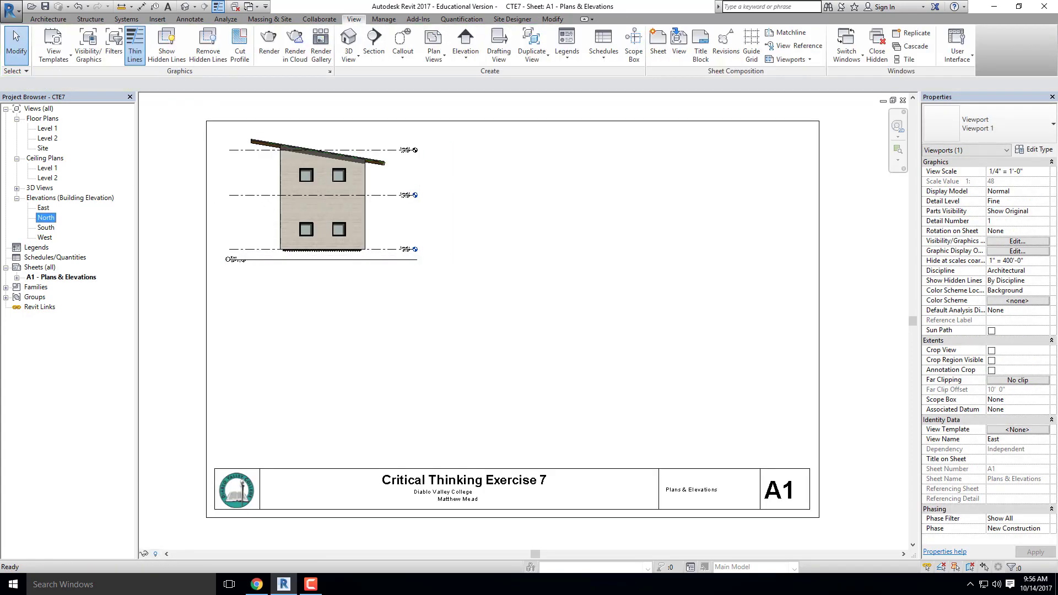
left_click(375, 362)
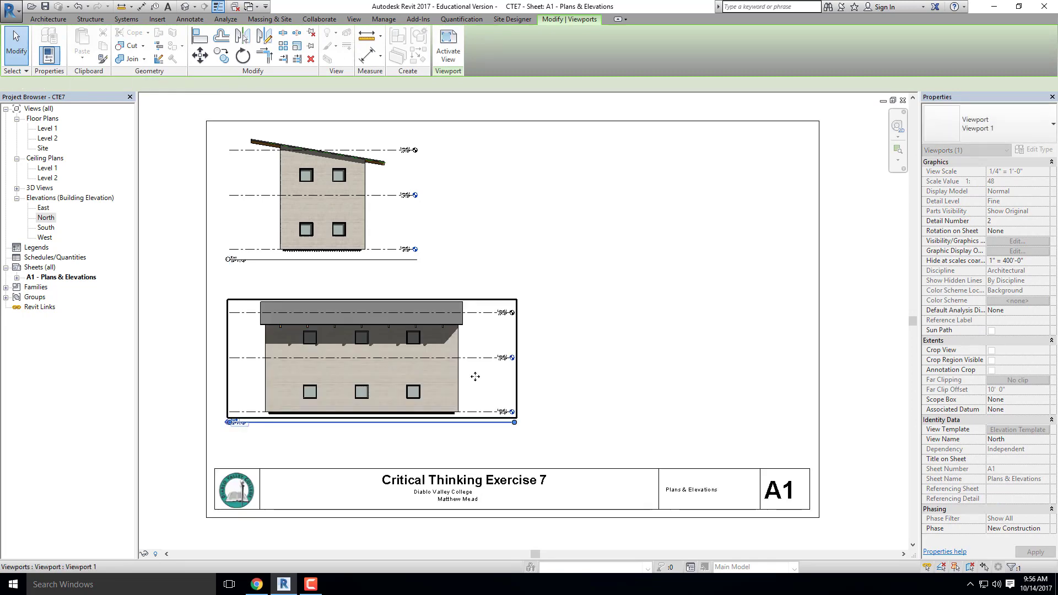
Step: Place the South elevation beside the East view and the West elevation beside the North view, aligned with their neighbours on the sheet
left_click_drag(48, 229, 557, 215)
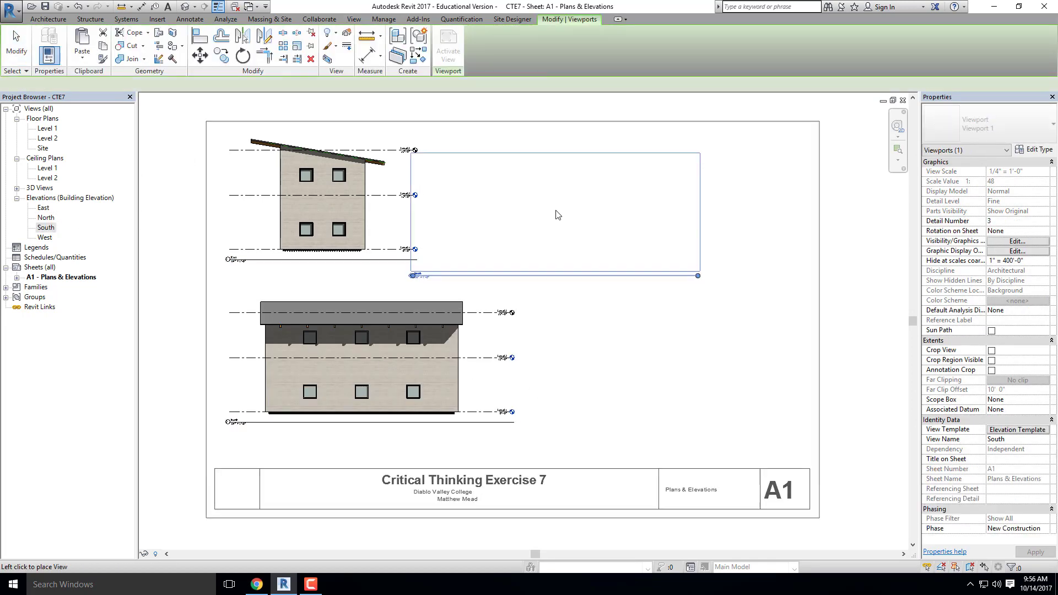
left_click(609, 204)
left_click_drag(41, 238, 647, 363)
left_click(647, 363)
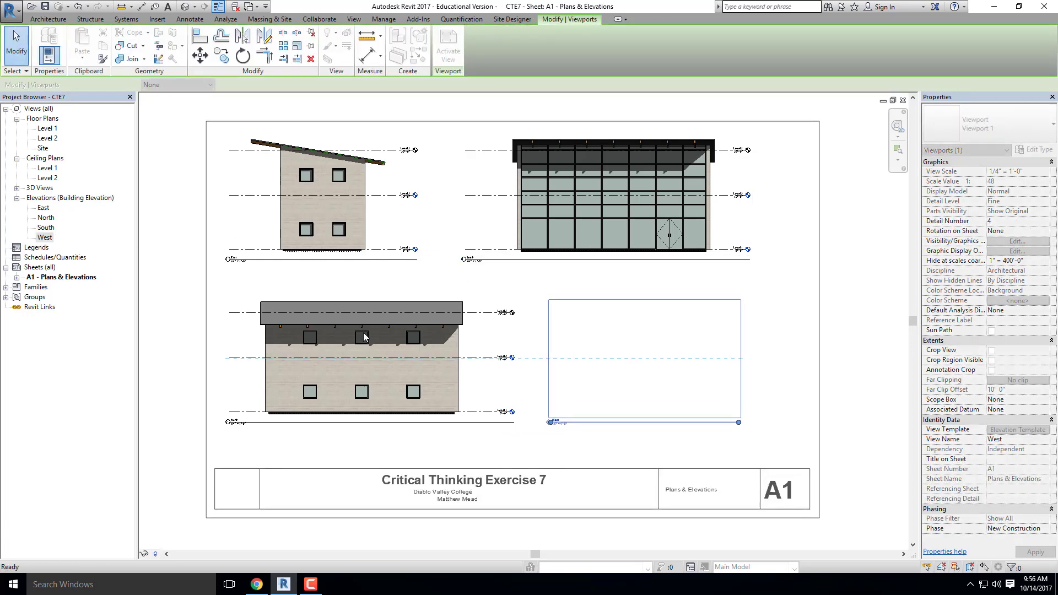
left_click(413, 288)
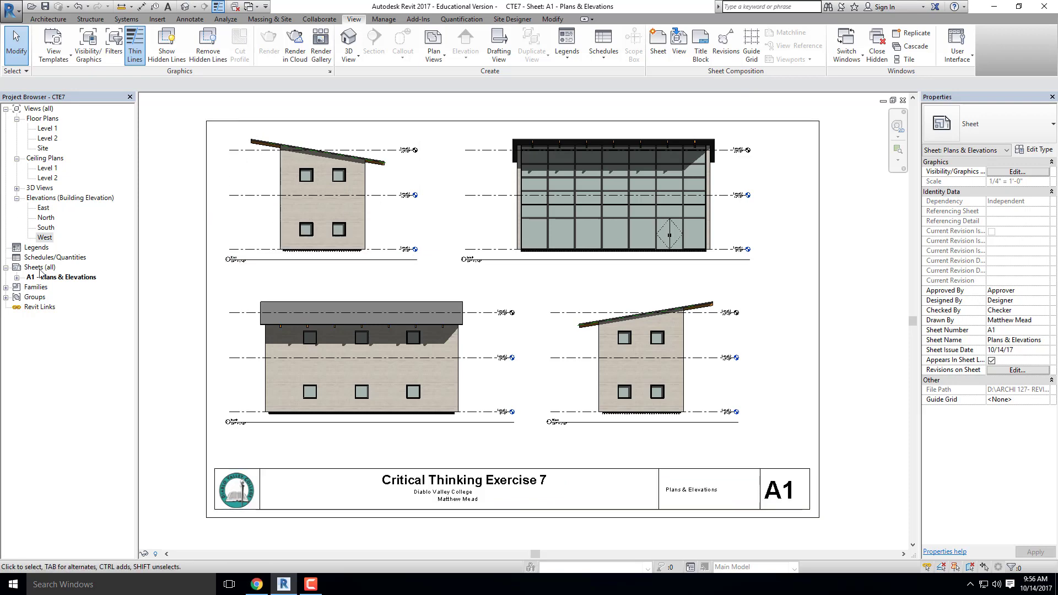
double_click(47, 217)
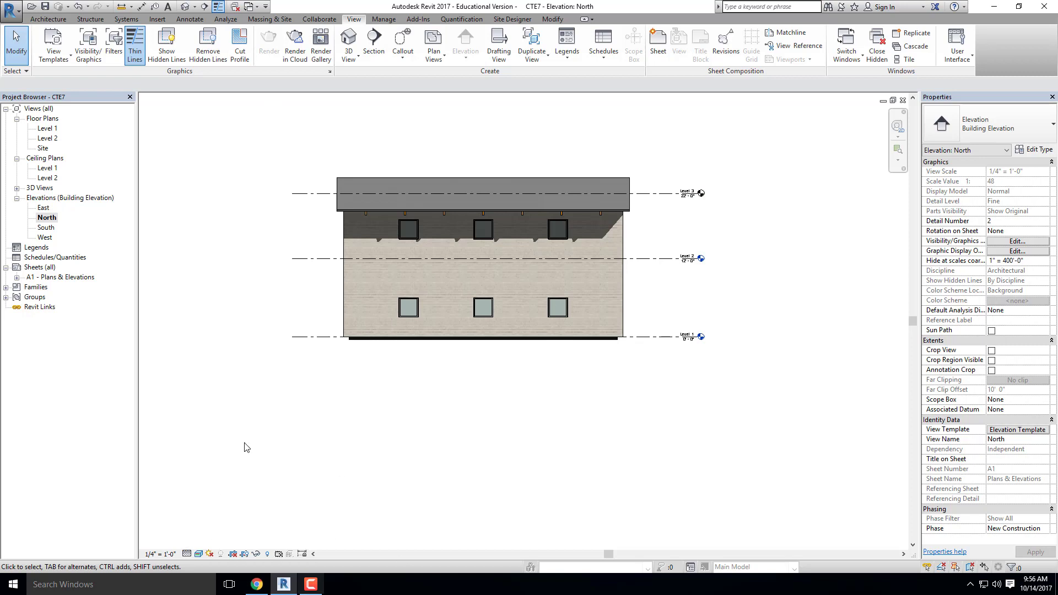
left_click(68, 65)
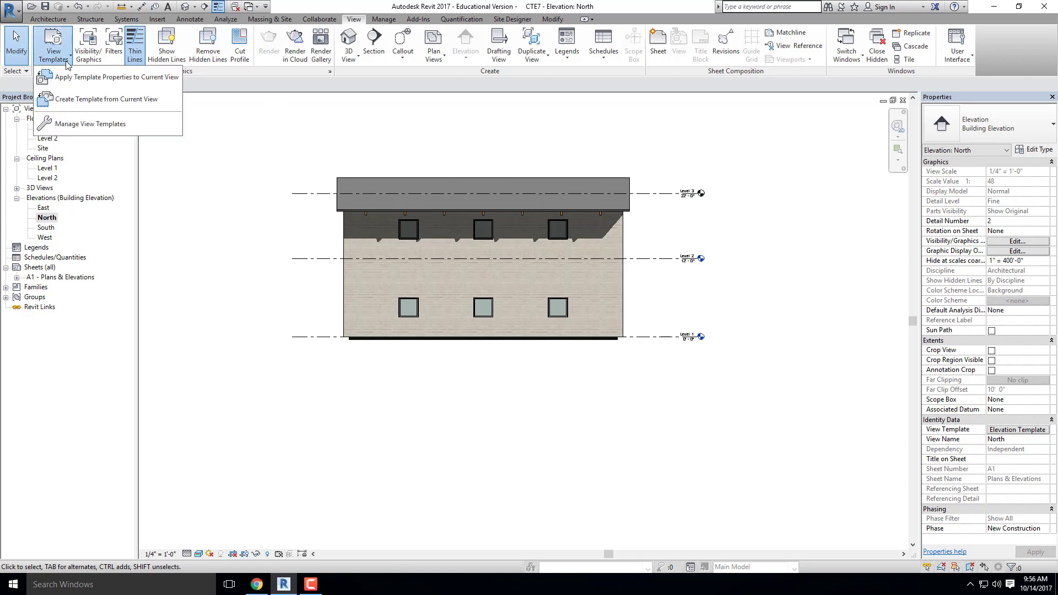
left_click(62, 102)
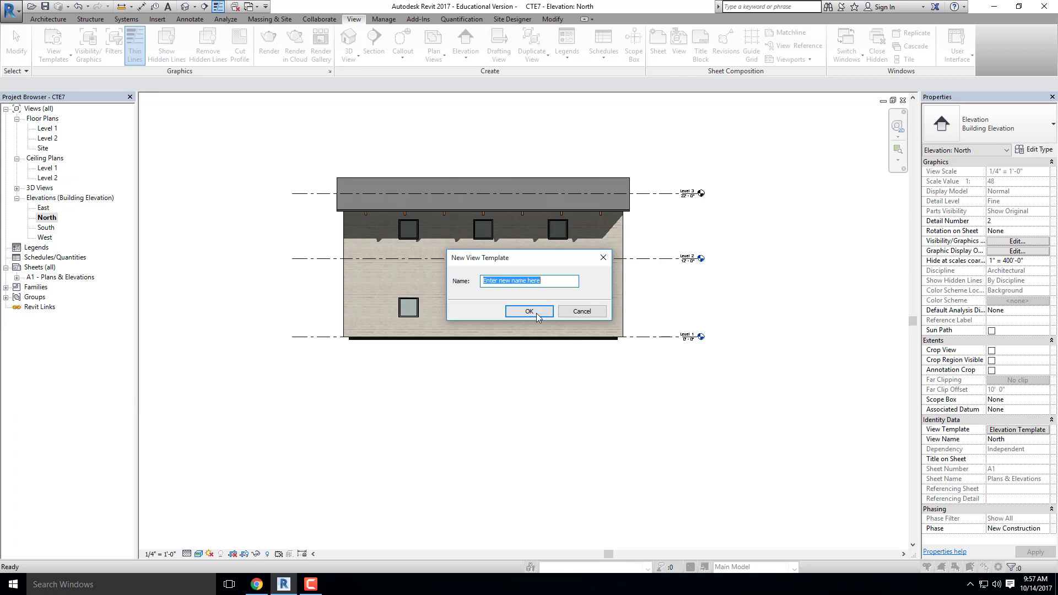
left_click(604, 257)
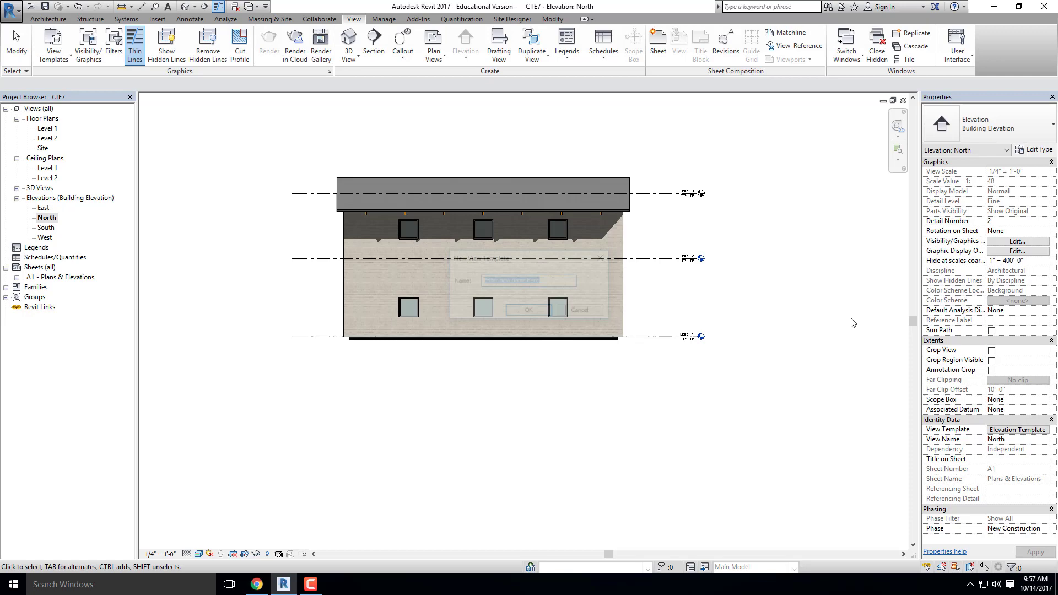
left_click(304, 585)
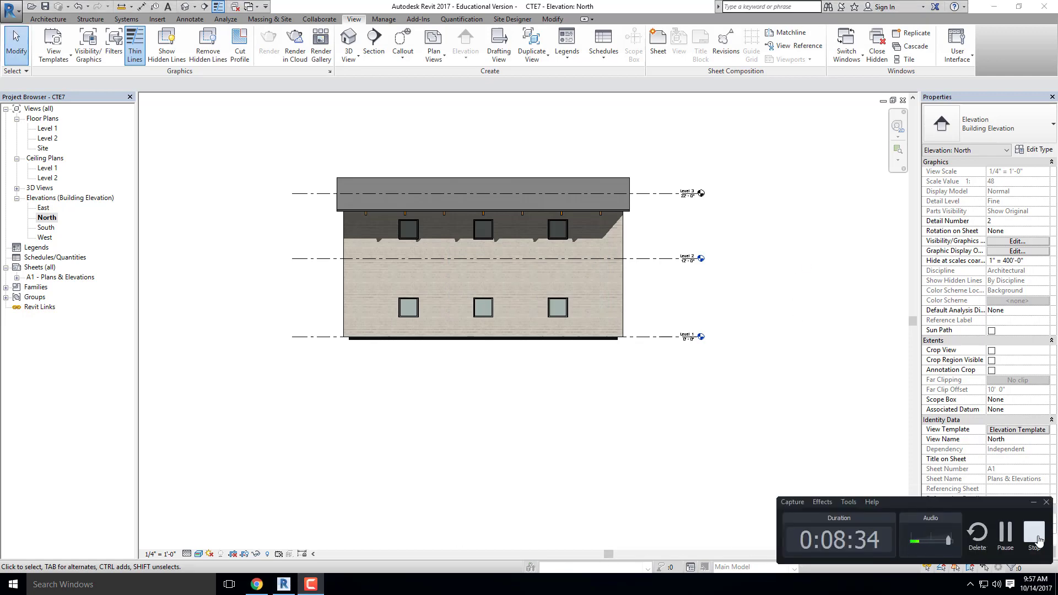